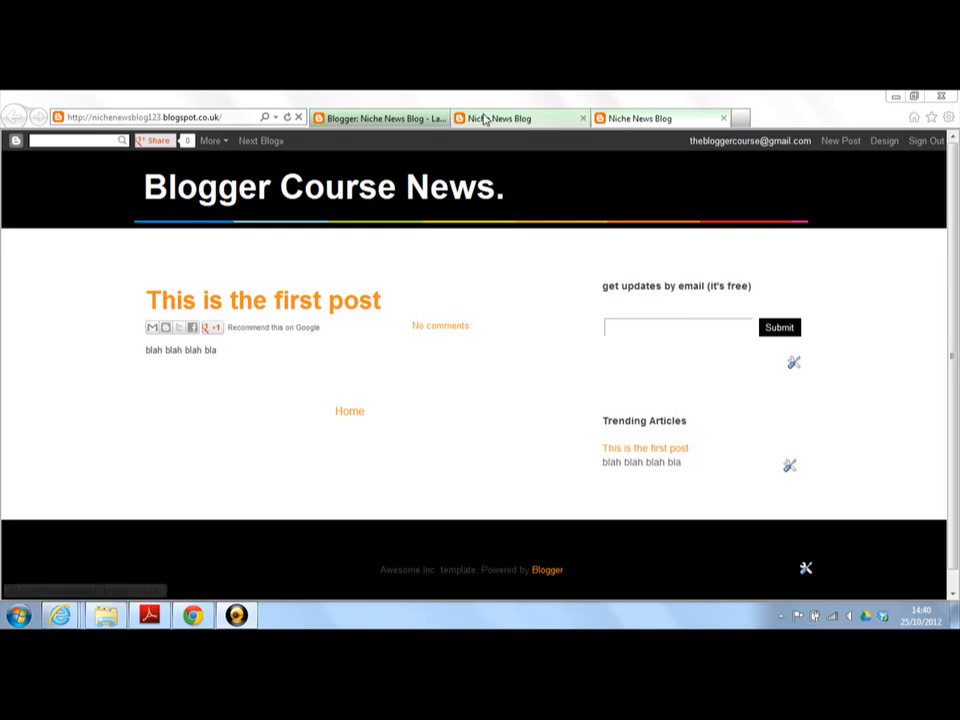
Close the two extra tabs showing the public blog and start a new post for Niche News Blog.
{"action": "left_click", "coordinate": [722, 118]}
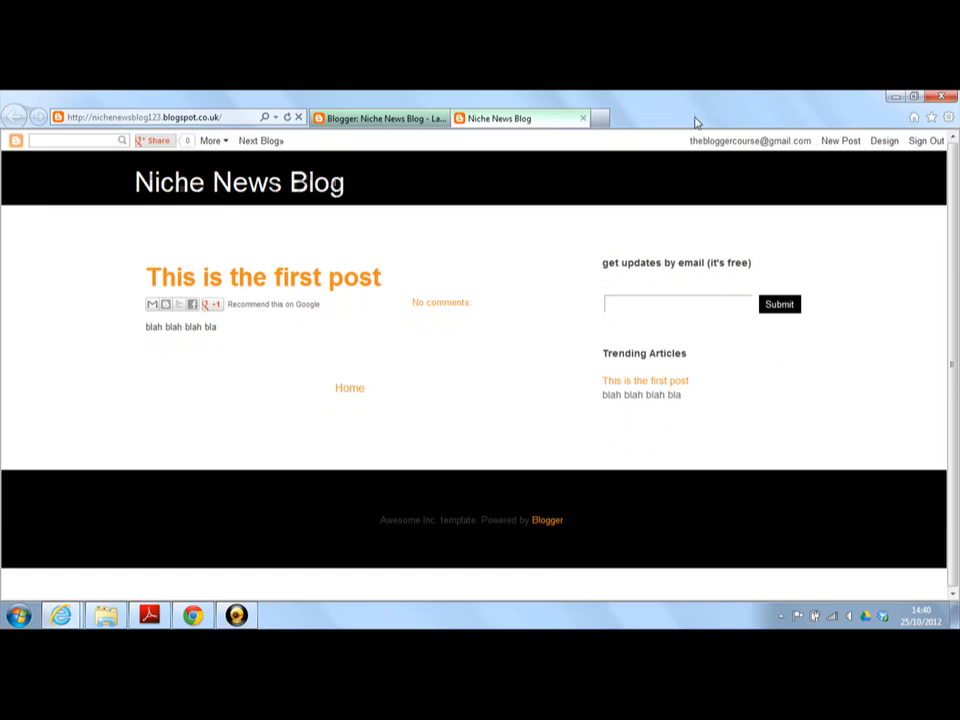
{"action": "left_click", "coordinate": [583, 118]}
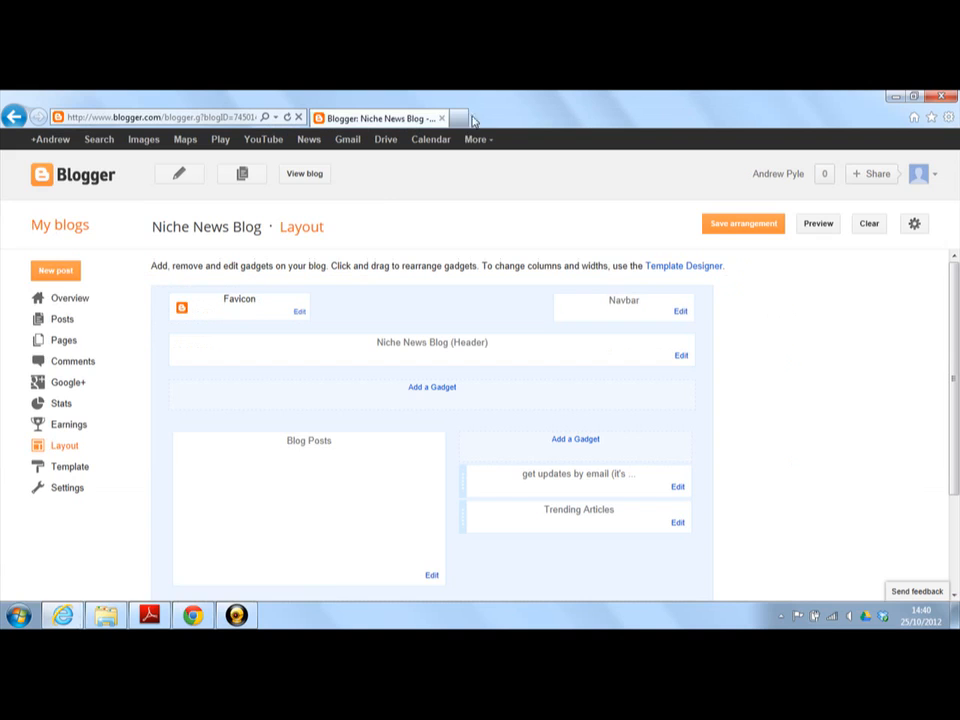
{"action": "left_click", "coordinate": [55, 271]}
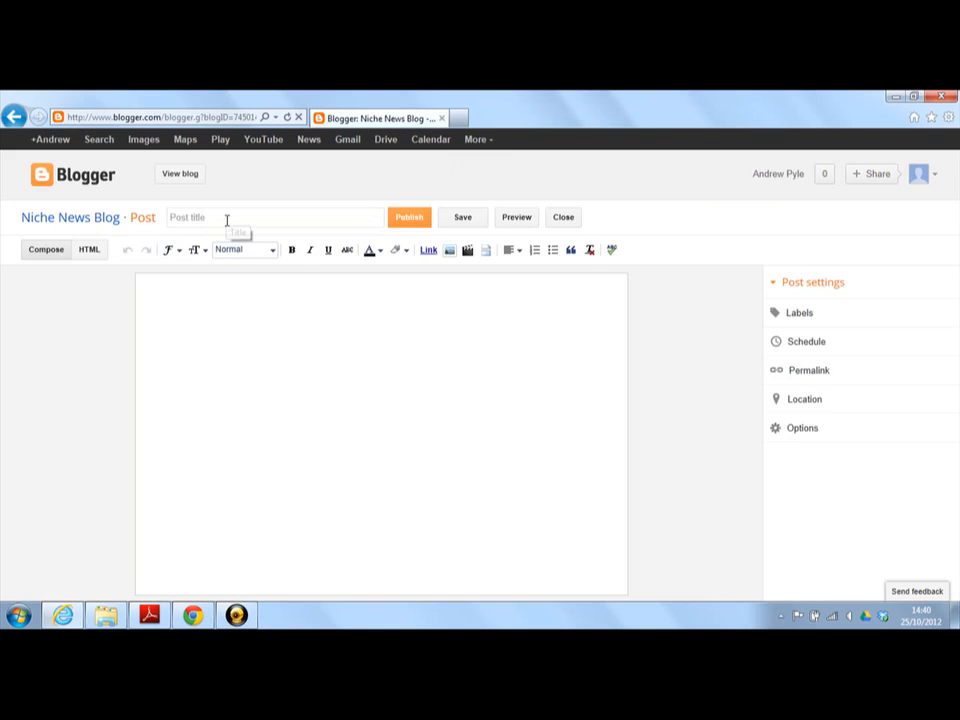
Enter the post title "Probably the best online Blogger Tutorial Course On Udemy".
{"action": "left_click", "coordinate": [227, 220]}
{"action": "type", "text": "bably the best online Blogger Tutorial Co"}
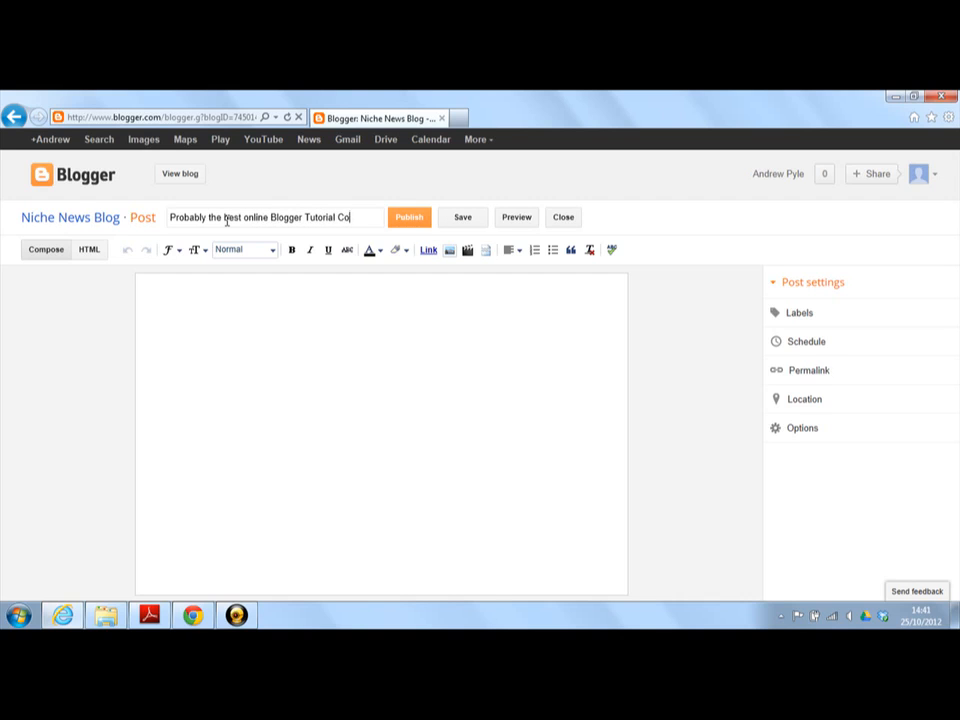
{"action": "type", "text": "ure"}
{"action": "type", "text": "e On Udemy"}
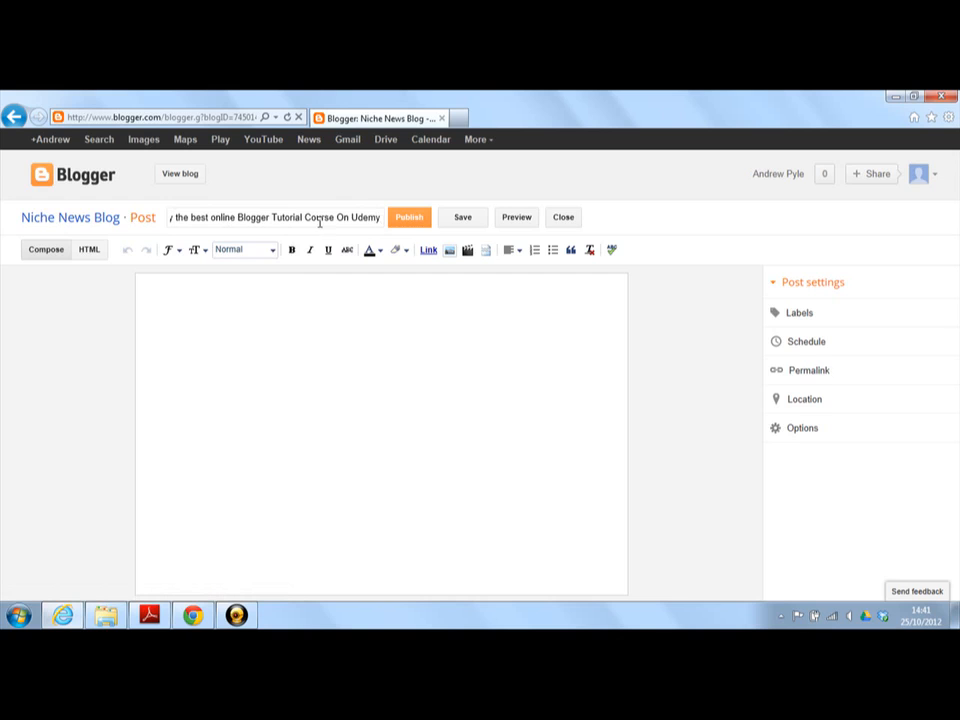
Capitalise the words "The", "Best" and "Online" in the post title.
{"action": "key", "text": "Left"}
{"action": "key", "text": "Left"}
{"action": "key", "text": "Left"}
{"action": "key", "text": "Left"}
{"action": "key", "text": "Left"}
{"action": "key", "text": "Left"}
{"action": "key", "text": "Left"}
{"action": "key", "text": "Left"}
{"action": "key", "text": "Left"}
{"action": "key", "text": "Left"}
{"action": "key", "text": "Left"}
{"action": "key", "text": "Left"}
{"action": "key", "text": "Left"}
{"action": "key", "text": "Left"}
{"action": "key", "text": "Left"}
{"action": "key", "text": "Left"}
{"action": "key", "text": "Left"}
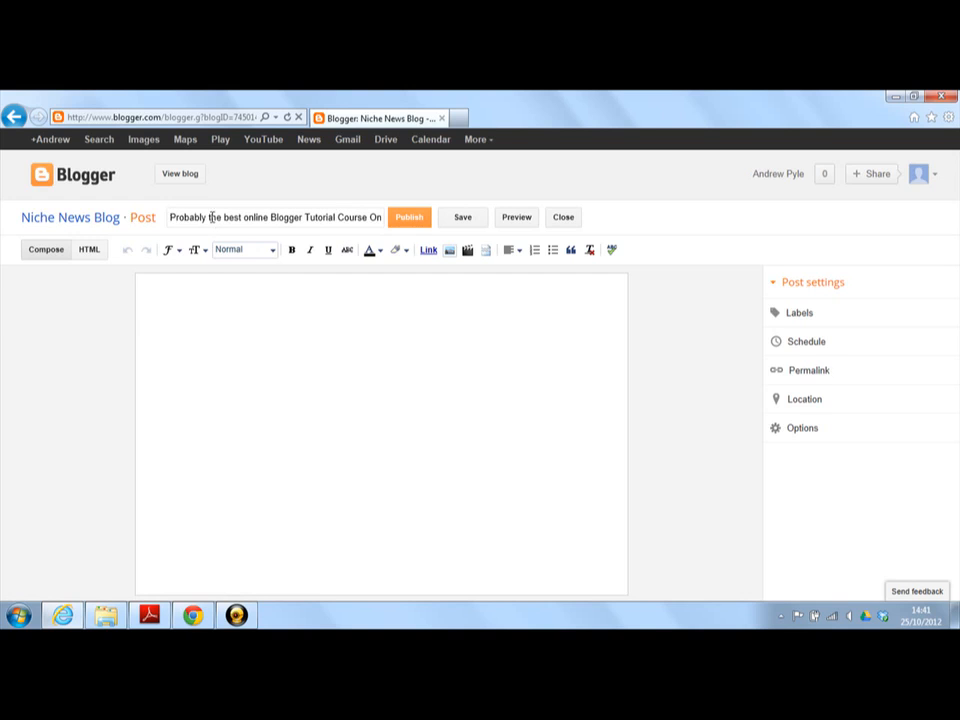
{"action": "key", "text": "BackSpace"}
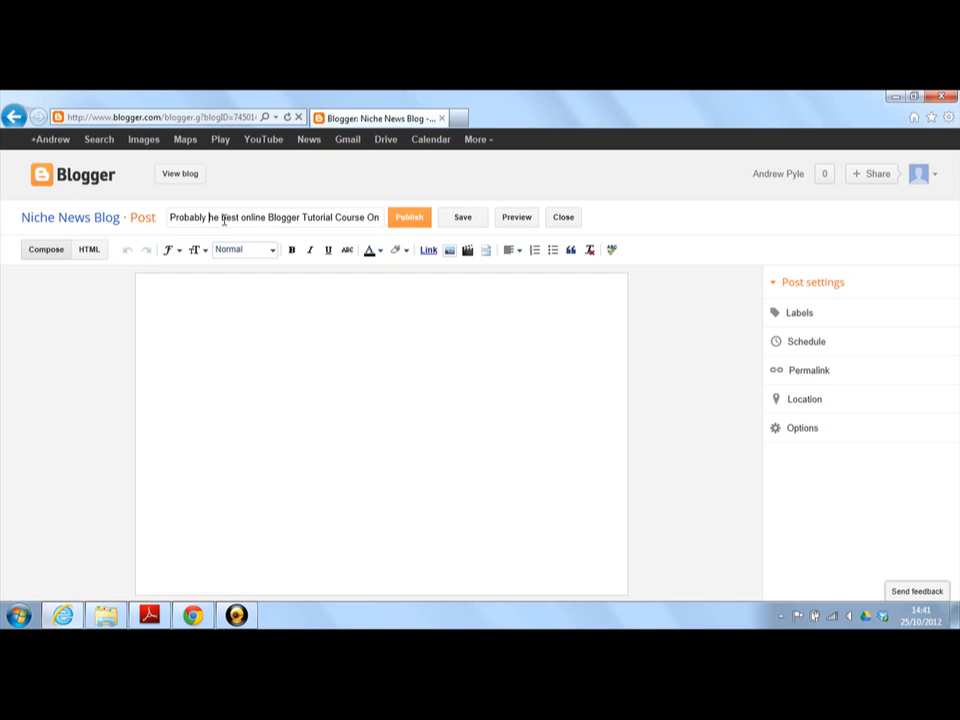
{"action": "type", "text": "T"}
{"action": "left_click", "coordinate": [231, 220]}
{"action": "key", "text": "BackSpace"}
{"action": "type", "text": "B"}
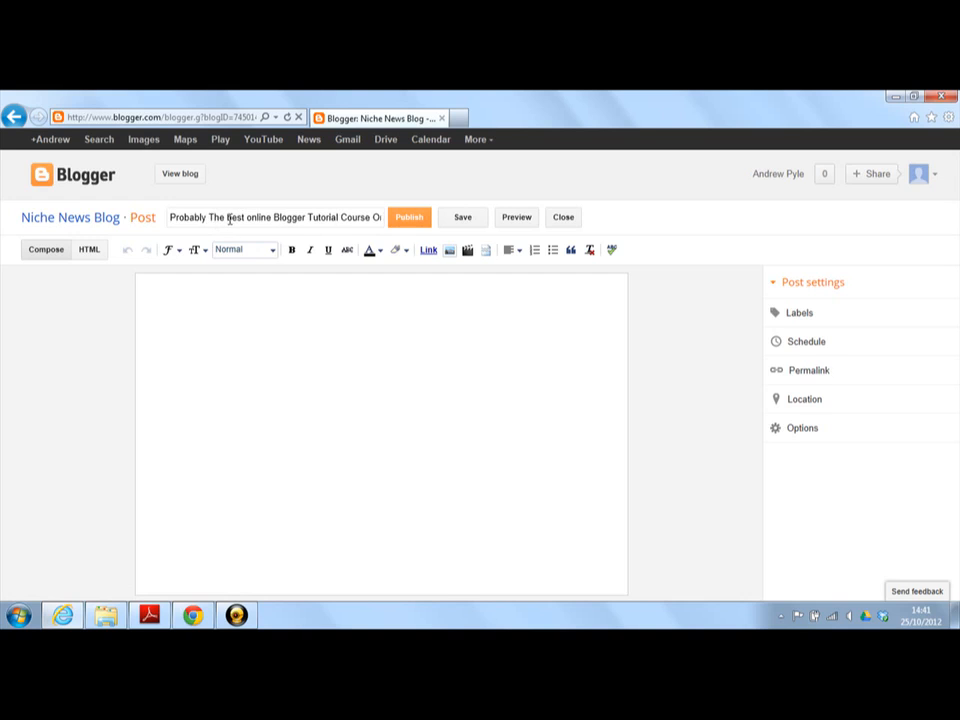
{"action": "key", "text": "BackSpace"}
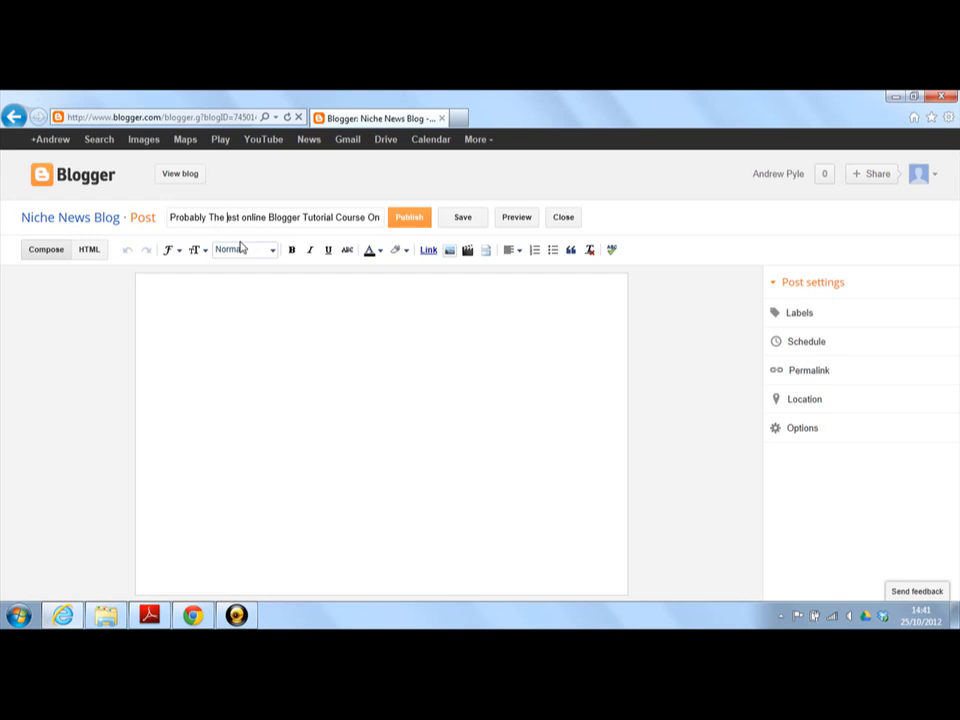
{"action": "type", "text": "B"}
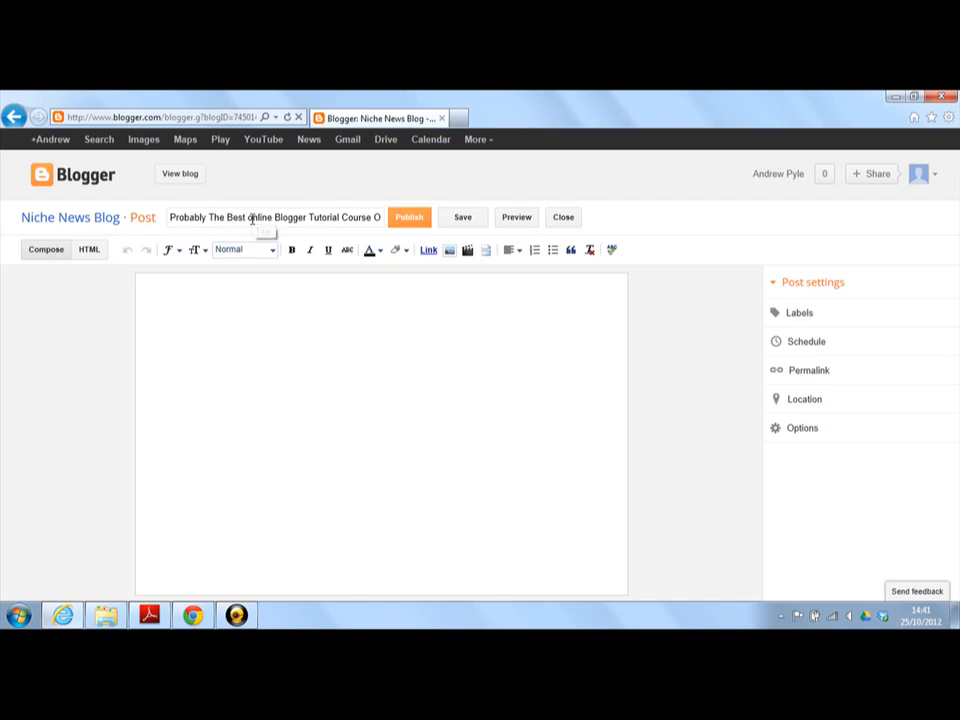
{"action": "left_click", "coordinate": [252, 219]}
{"action": "key", "text": "BackSpace"}
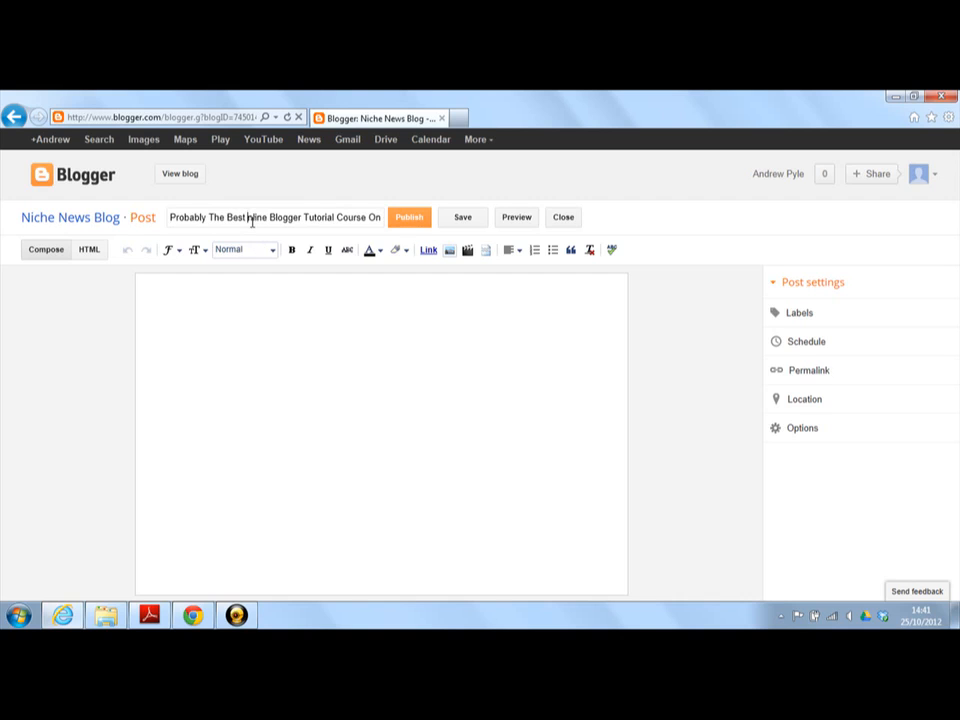
{"action": "type", "text": "O"}
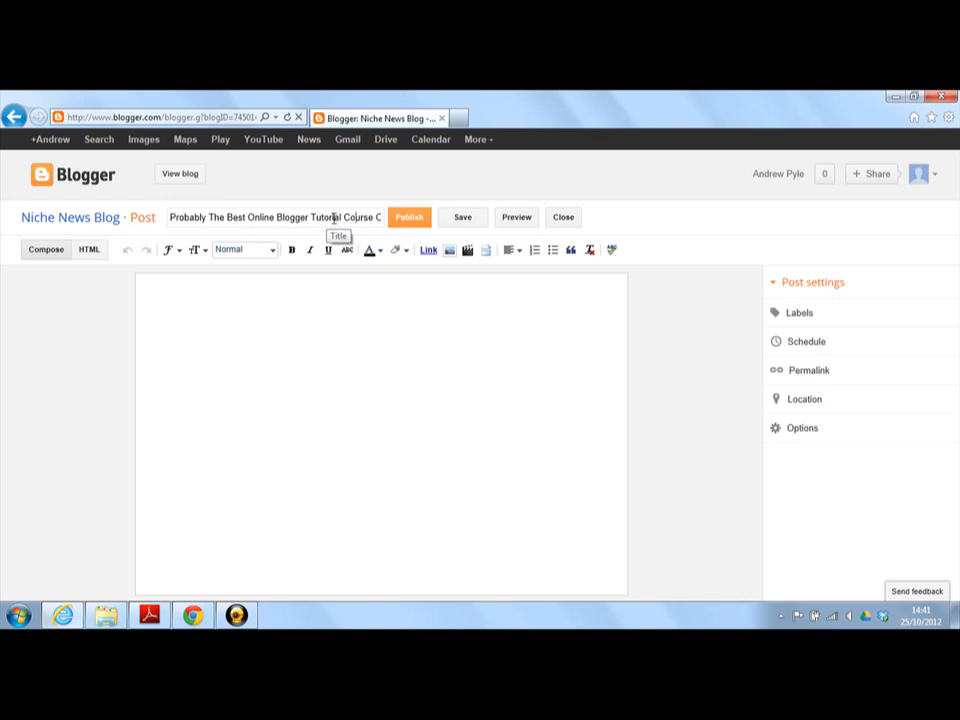
Check the end of the title, preview how the post looks on the blog, and close the preview.
{"action": "key", "text": "End"}
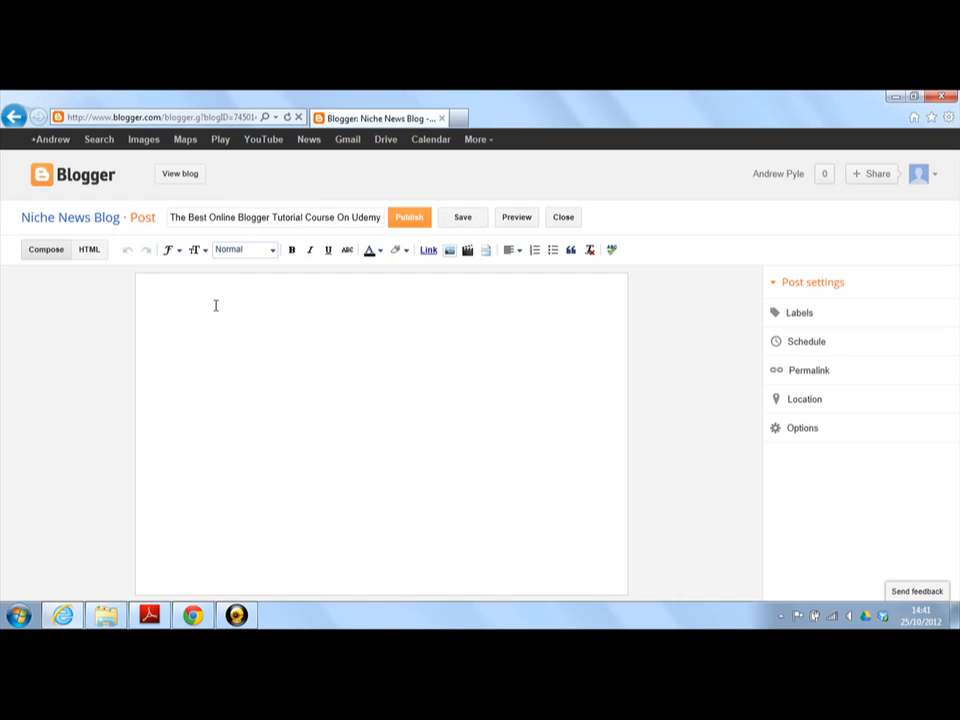
{"action": "left_click", "coordinate": [517, 218]}
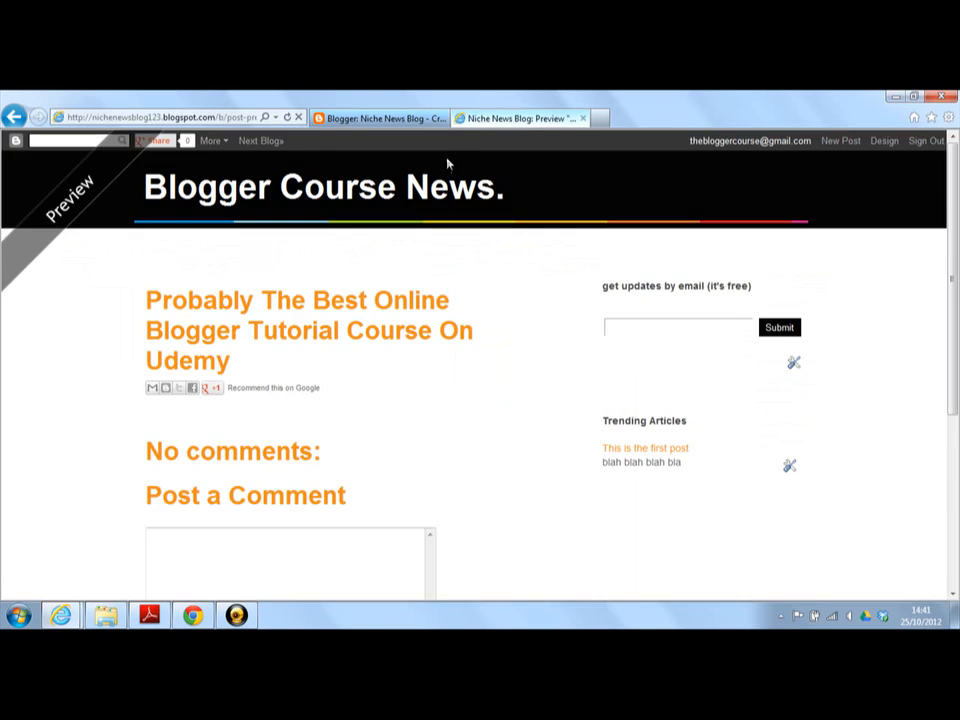
{"action": "left_click", "coordinate": [585, 118]}
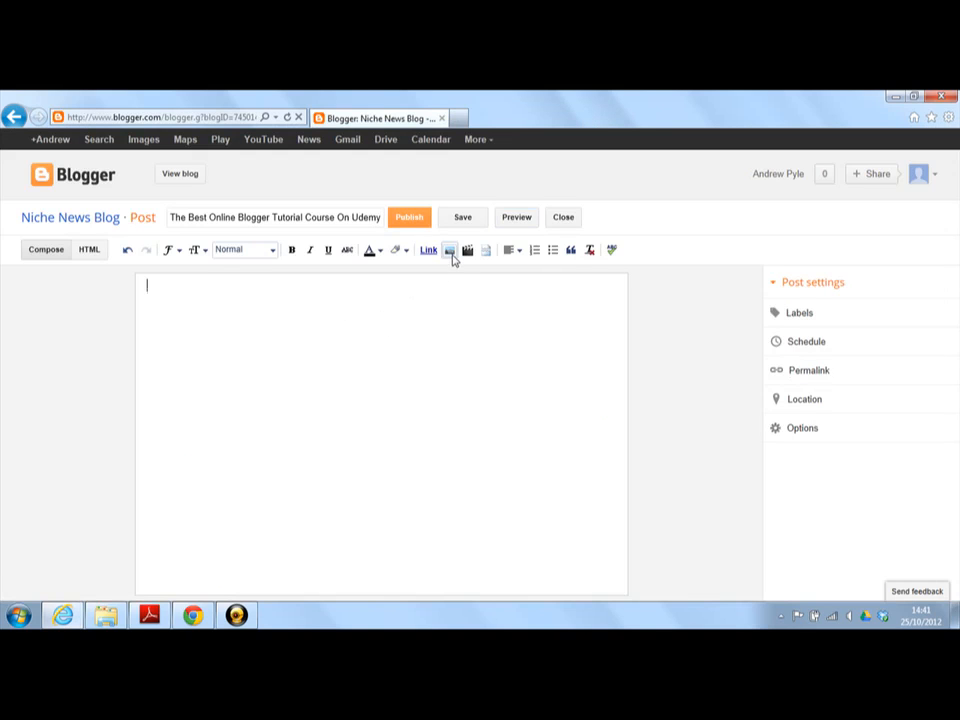
Upload the Blogger Landing Page image from the News Blog folder and insert it into the post body.
{"action": "left_click", "coordinate": [451, 255]}
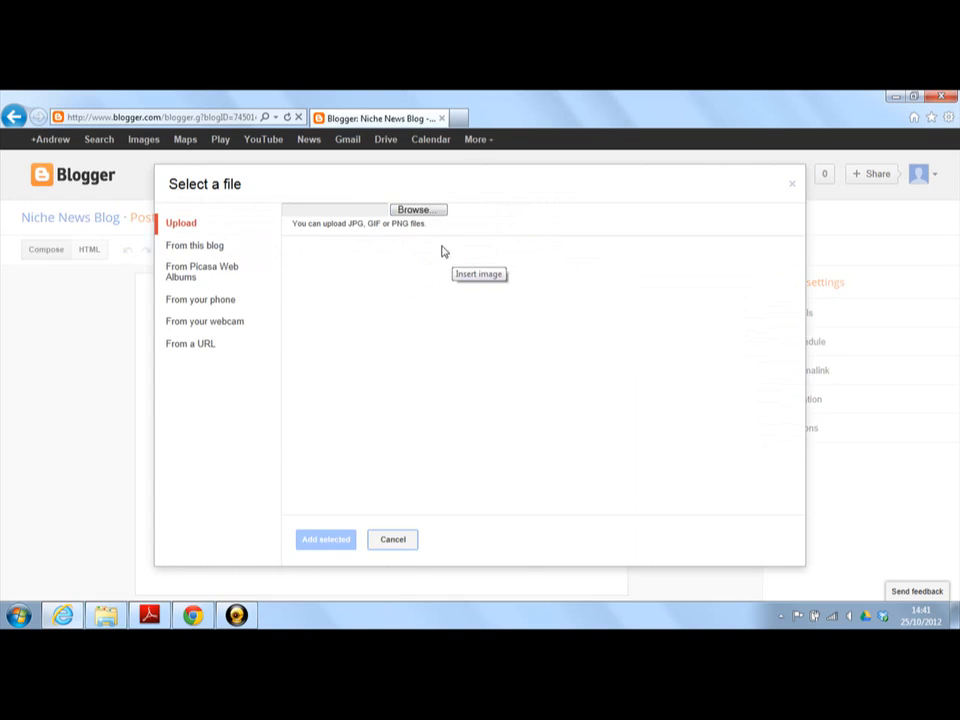
{"action": "left_click", "coordinate": [412, 210]}
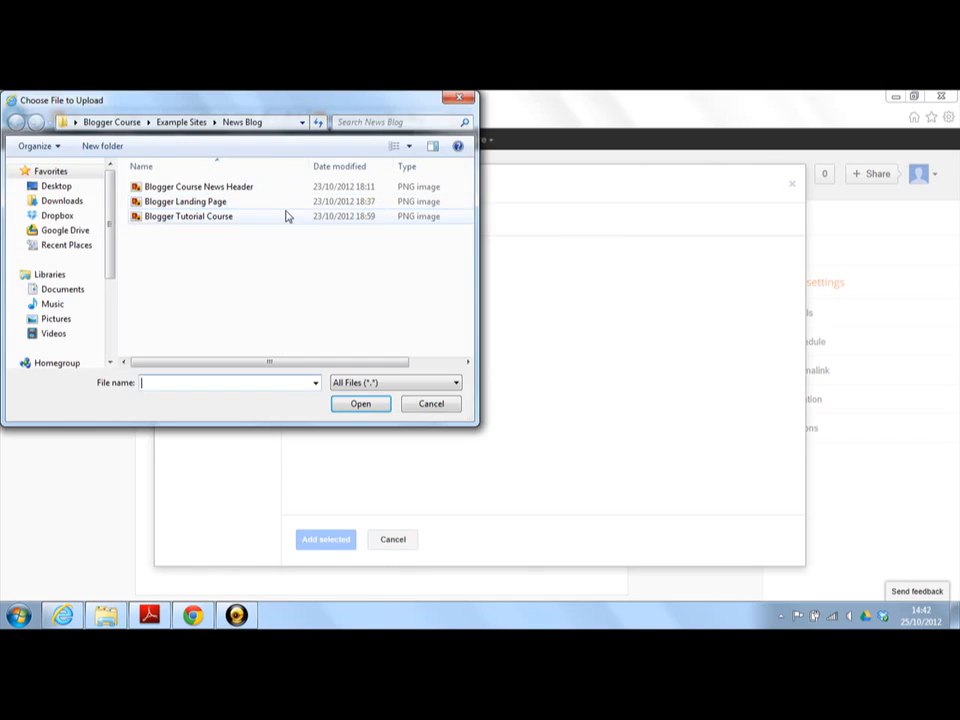
{"action": "left_click", "coordinate": [393, 149]}
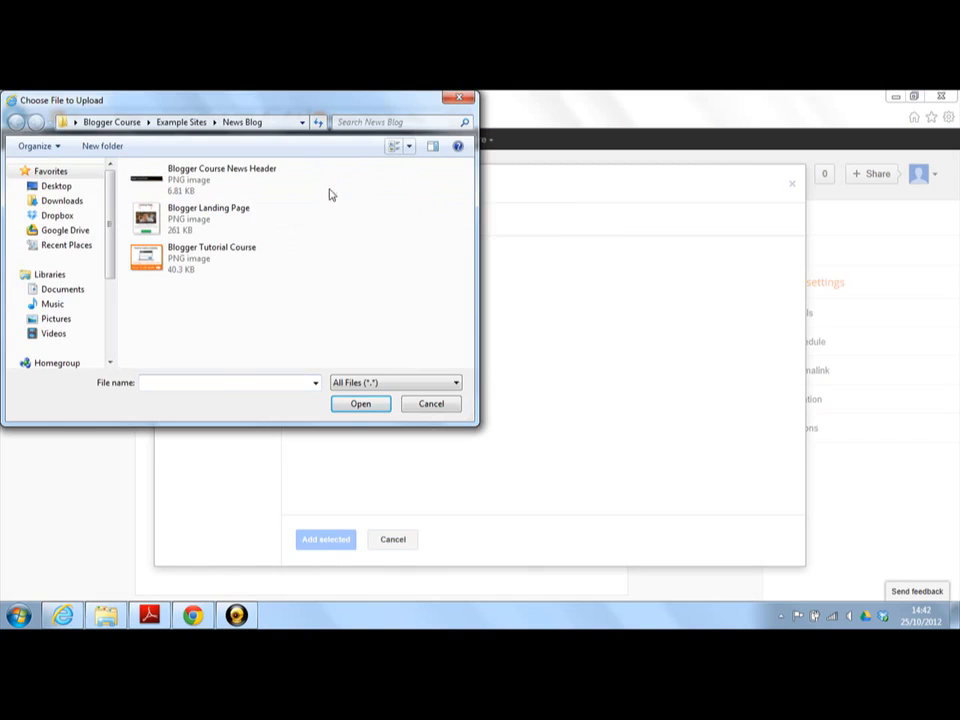
{"action": "left_click", "coordinate": [178, 228]}
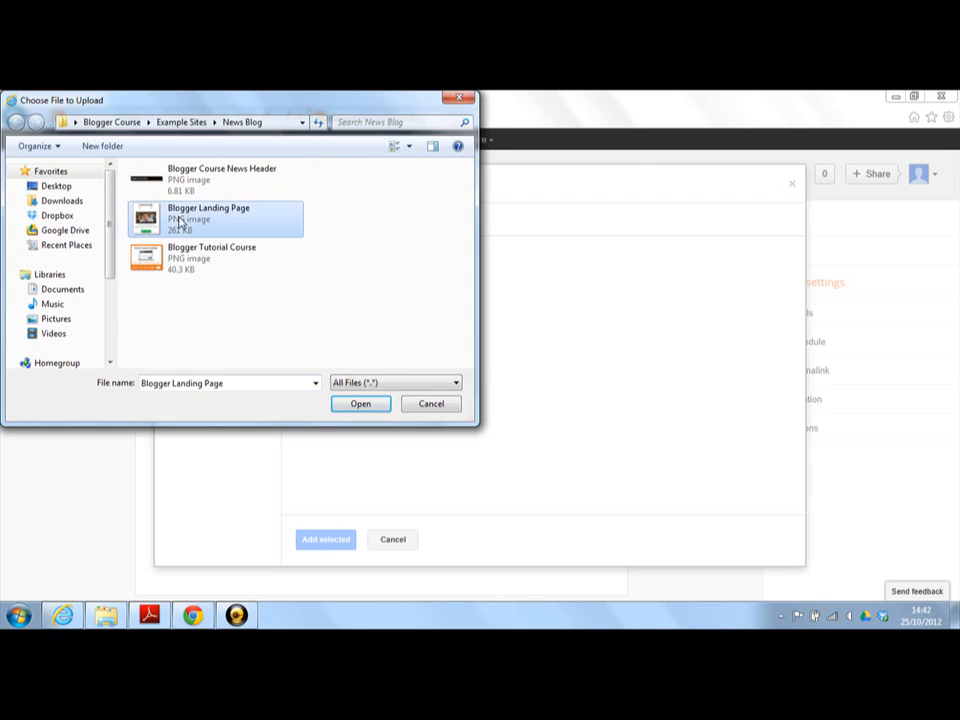
{"action": "left_click", "coordinate": [359, 404]}
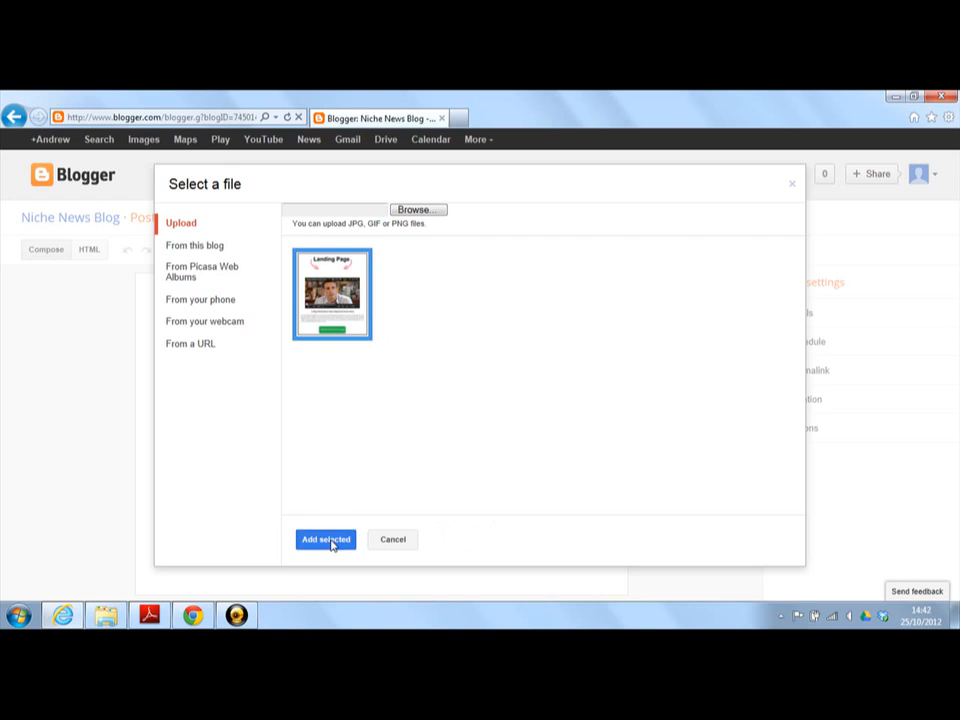
{"action": "left_click", "coordinate": [330, 540]}
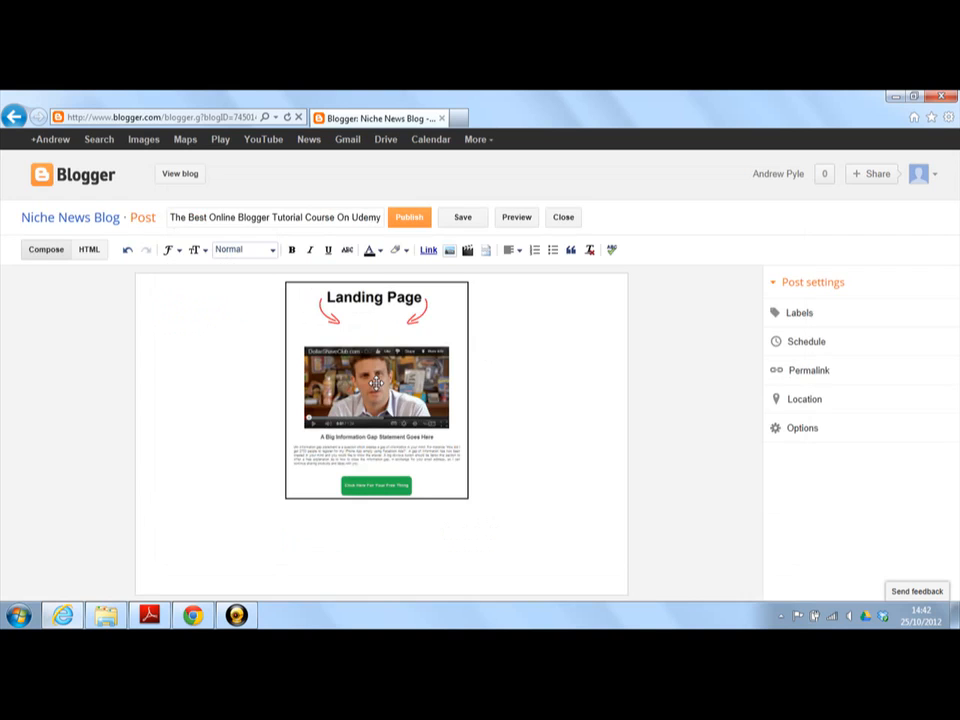
Align the landing page image left and place the text cursor in the empty space beside it.
{"action": "left_click", "coordinate": [376, 383]}
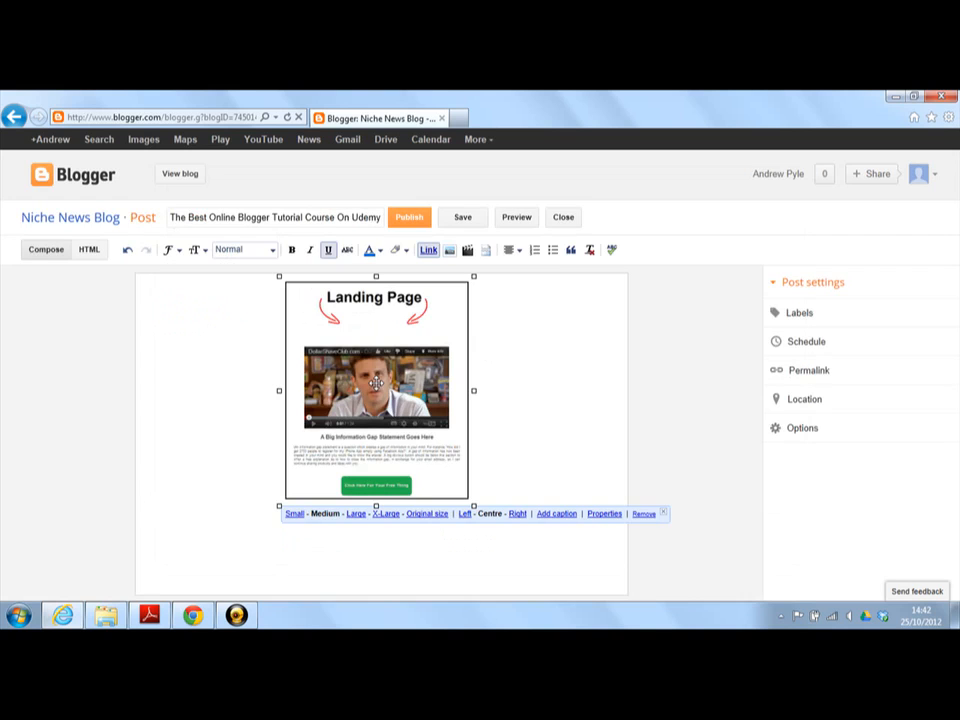
{"action": "left_click", "coordinate": [463, 513]}
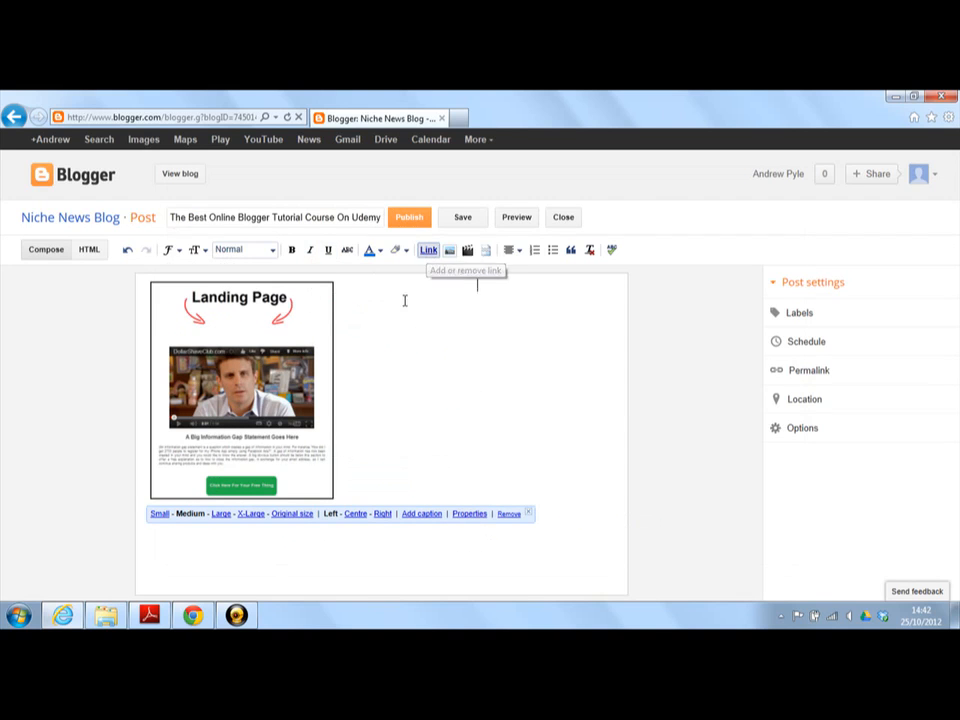
{"action": "left_click", "coordinate": [428, 251]}
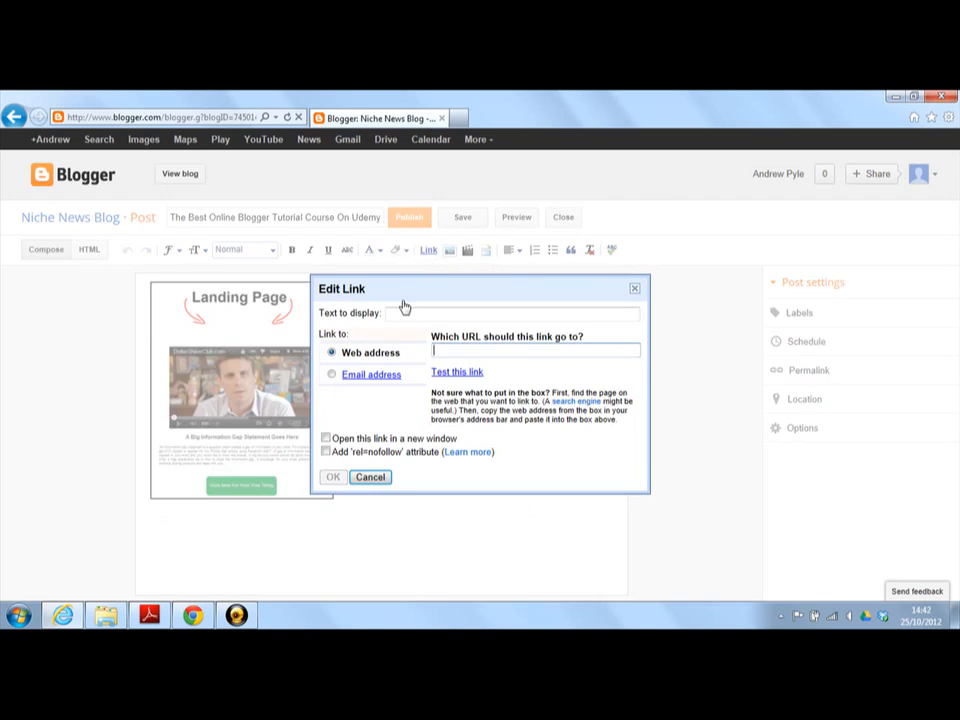
{"action": "left_click", "coordinate": [384, 477]}
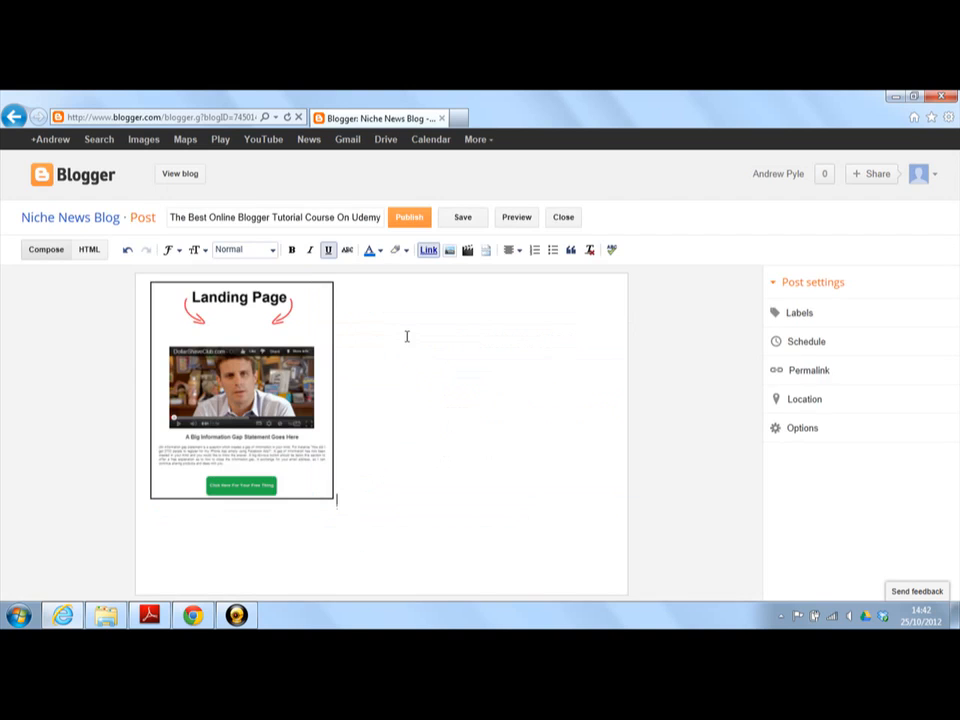
{"action": "left_click", "coordinate": [352, 297]}
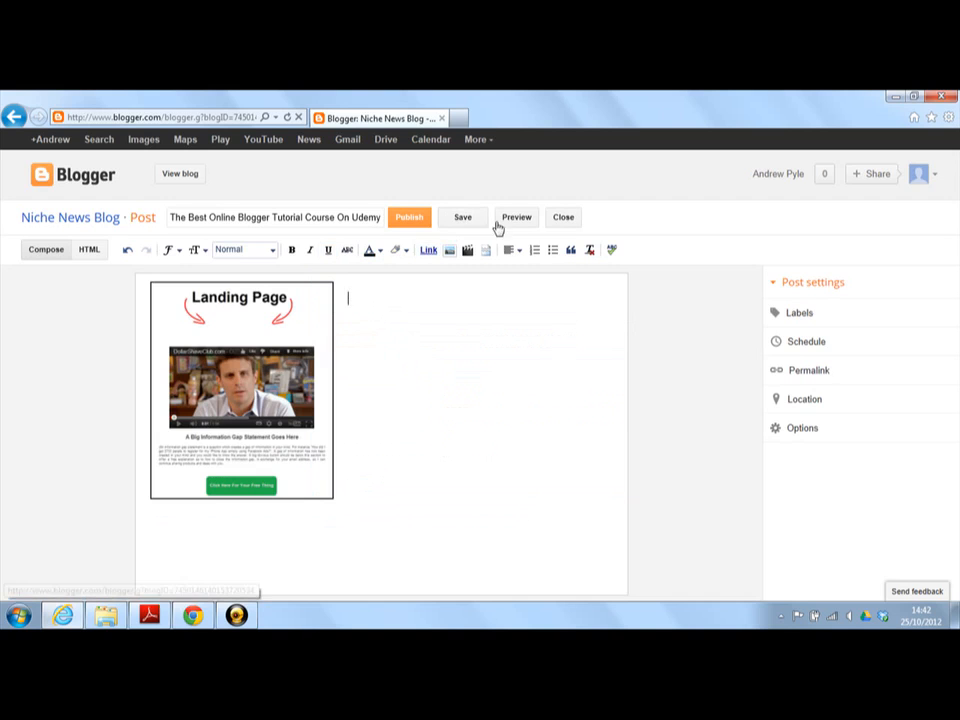
Preview the post with its inserted landing page image and close the preview.
{"action": "left_click", "coordinate": [513, 225]}
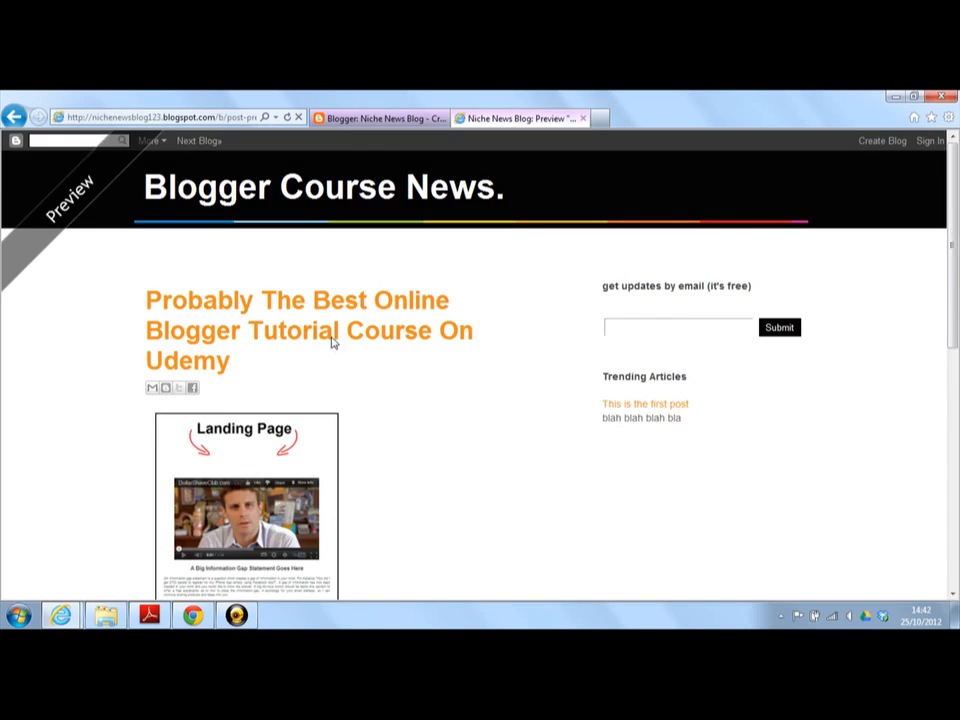
{"action": "scroll", "coordinate": [333, 342], "scroll_direction": "down", "scroll_amount": 1}
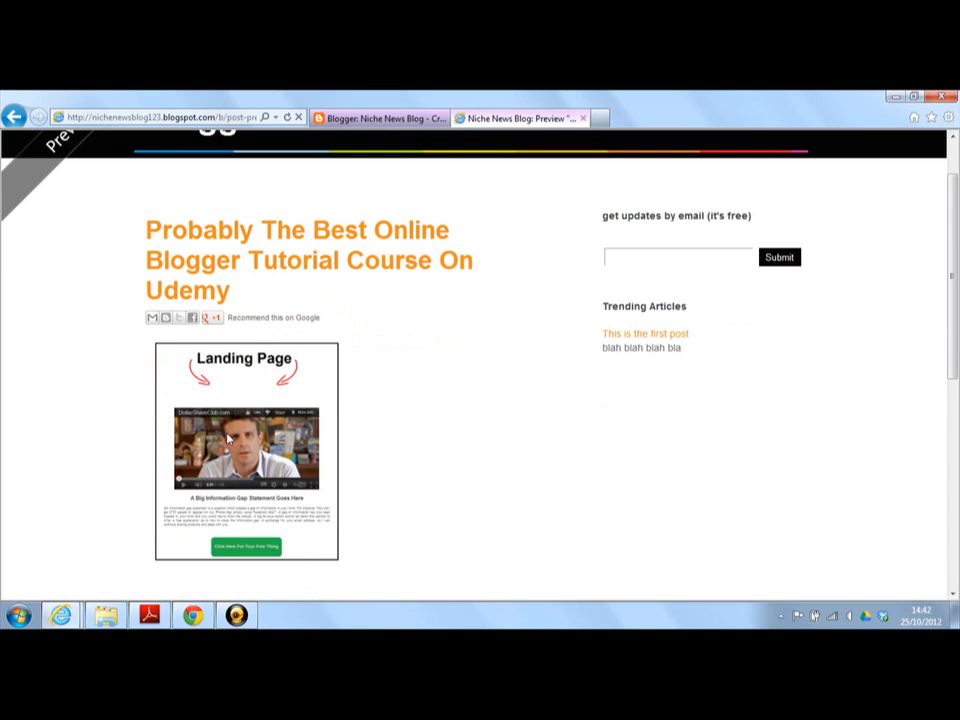
{"action": "left_click", "coordinate": [584, 118]}
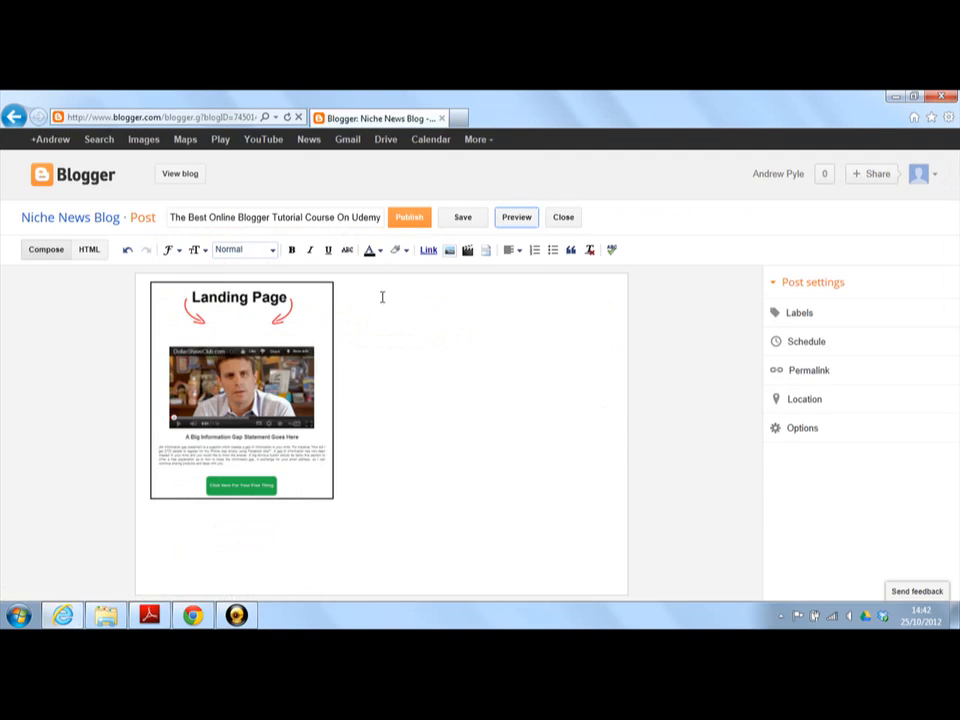
Write a first paragraph of repeated "blah" filler text beside the landing page image.
{"action": "type", "text": "Blah blah blah"}
{"action": "left_click_drag", "start_coordinate": [373, 298], "coordinate": [418, 308]}
{"action": "left_click", "coordinate": [418, 308]}
{"action": "type", "text": "blah blah blah blah "}
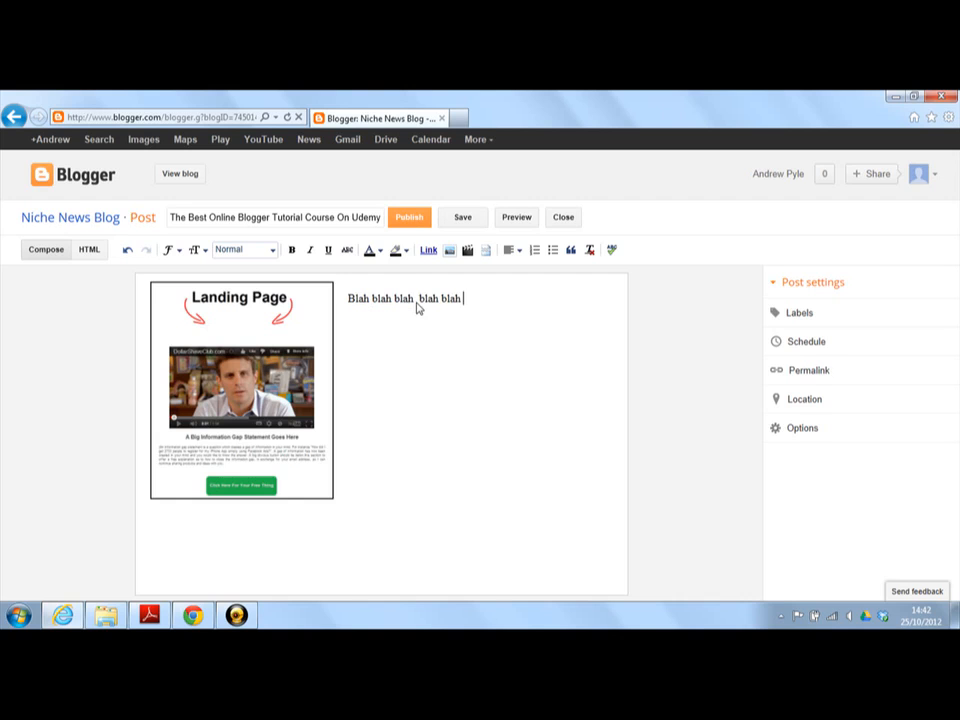
{"action": "type", "text": "blah blah blah blah blah blah blah blah blah blah blah blah blah blah blah blah blah blah blah blah blah blah blah blah blah blah blah blah blah blah blah blah blah blah blah"}
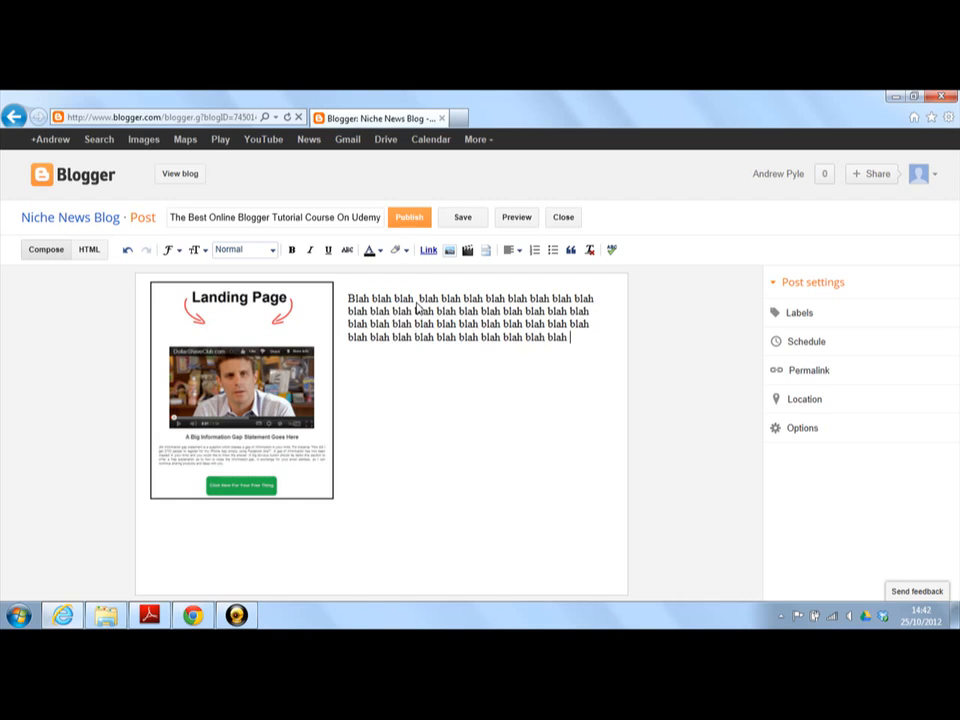
Add three more "blah" filler paragraphs separated by blank lines, continuing the text down below the landing page image.
{"action": "key", "text": "Return"}
{"action": "type", "text": "blah blah blah blah blah blah blah blah blah blah blah blah blah blah blah blah blah blah blah blah blah blah blah blah blah blah blah blah blah blah blah blah blah blah blah blah blah blah blah blah blah blah blah blah blah blah blah blah blah blah blah blah blah blah blah"}
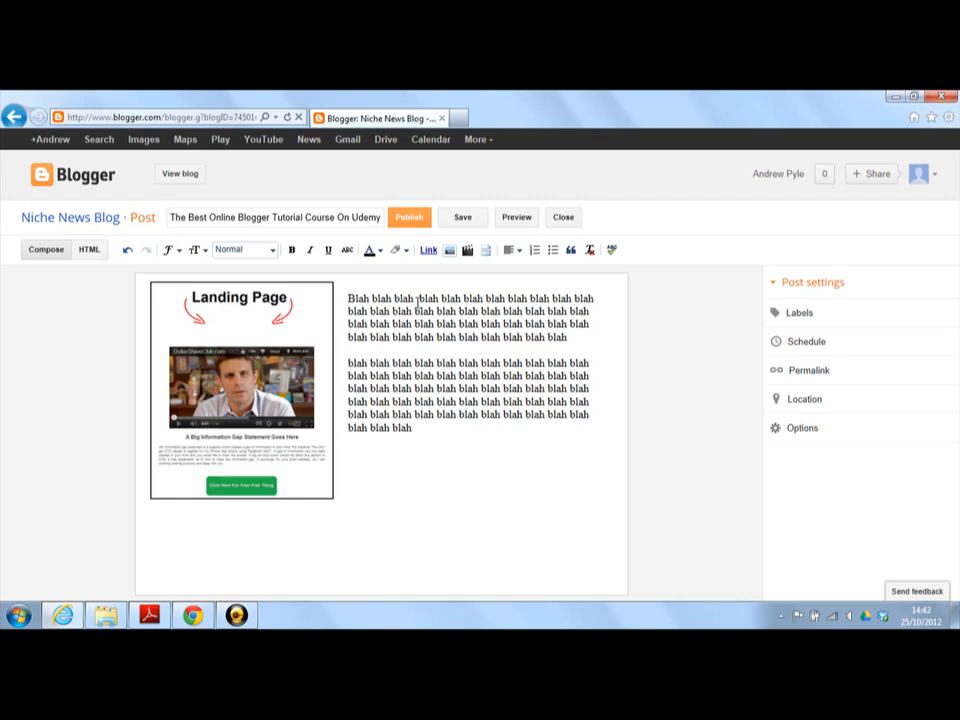
{"action": "key", "text": "Return"}
{"action": "key", "text": "Return"}
{"action": "type", "text": "blah blah blah blah blah blah blah blah blah blah blah blah blah blah blah blah blah blah blah blah blah blah blah blah blah blah blah blah "}
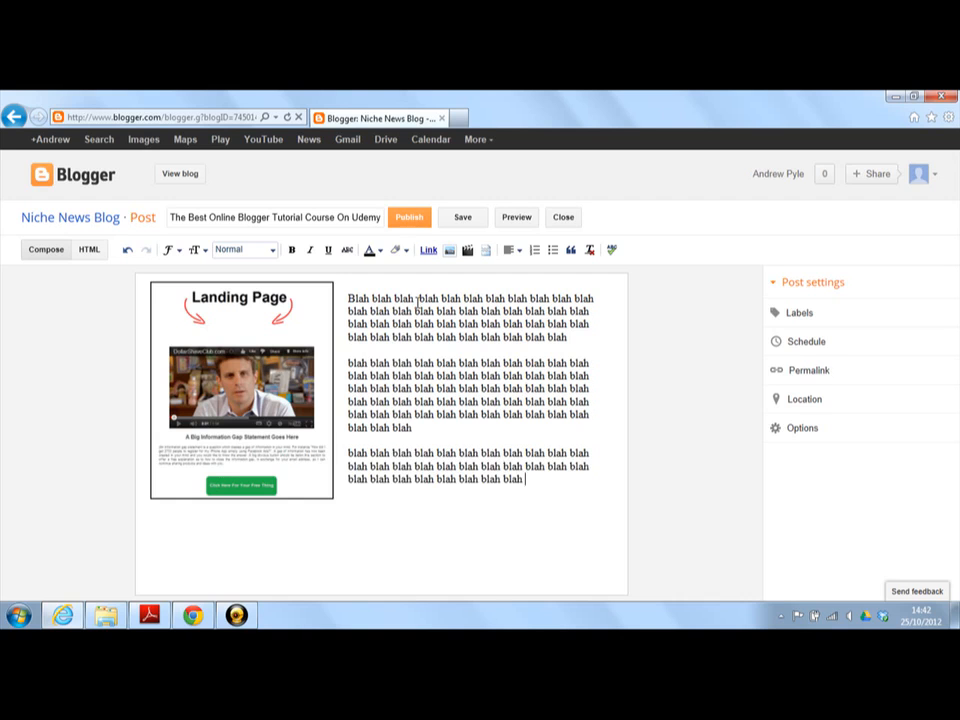
{"action": "type", "text": "blah blah blah blah blah blah blah blah blah blah blah blah blah blah blah blah blah blah blah blah blah blah blah blah blah blah blah blah blah blah blah blah blah blah blah blah blah blah blah blah blah blah blah blah blah blah blah blah blah blah blah blah blah blah blah blah blah blah"}
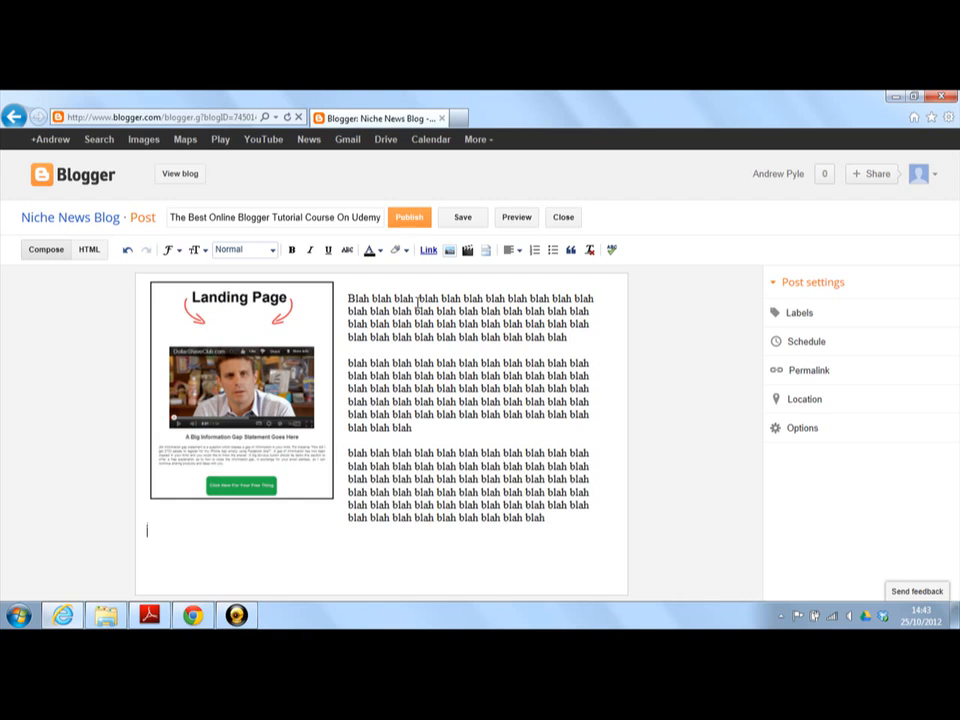
{"action": "type", "text": " blah blah blah blah blah blah blah blah blah blah blah blah blah blah blah blah blah blah blah blah blah blah blah blah blah blah blah blah blah blah blah blah blah blah blah blah blah blah blah blah blah blah"}
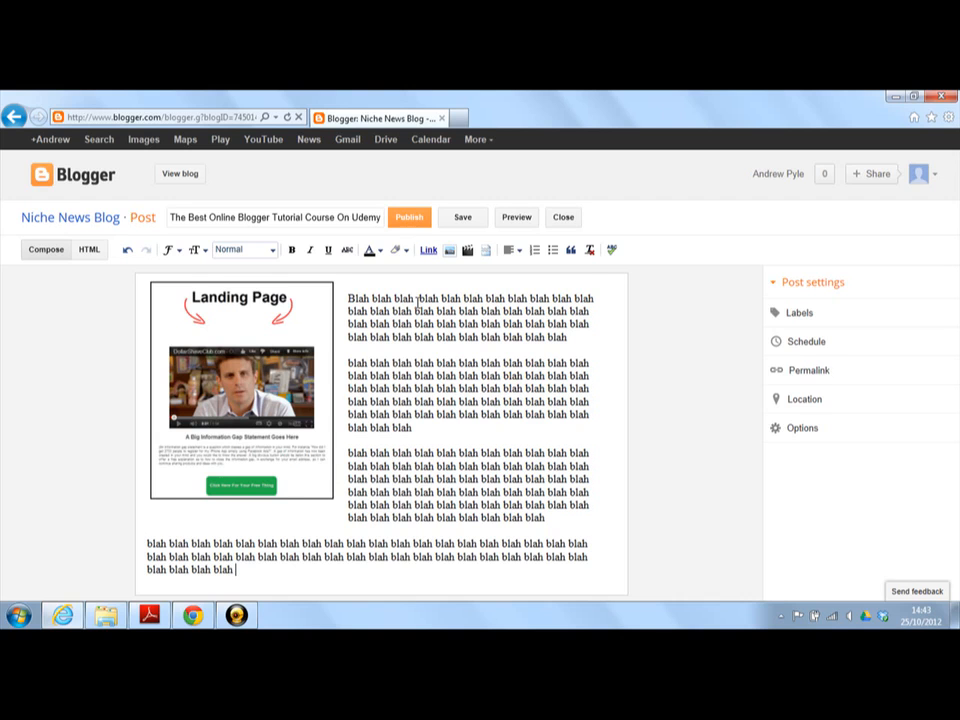
Add a fifth paragraph of repeated "blah" filler text at the end of the post, separated by a blank line.
{"action": "key", "text": "Return"}
{"action": "key", "text": "Return"}
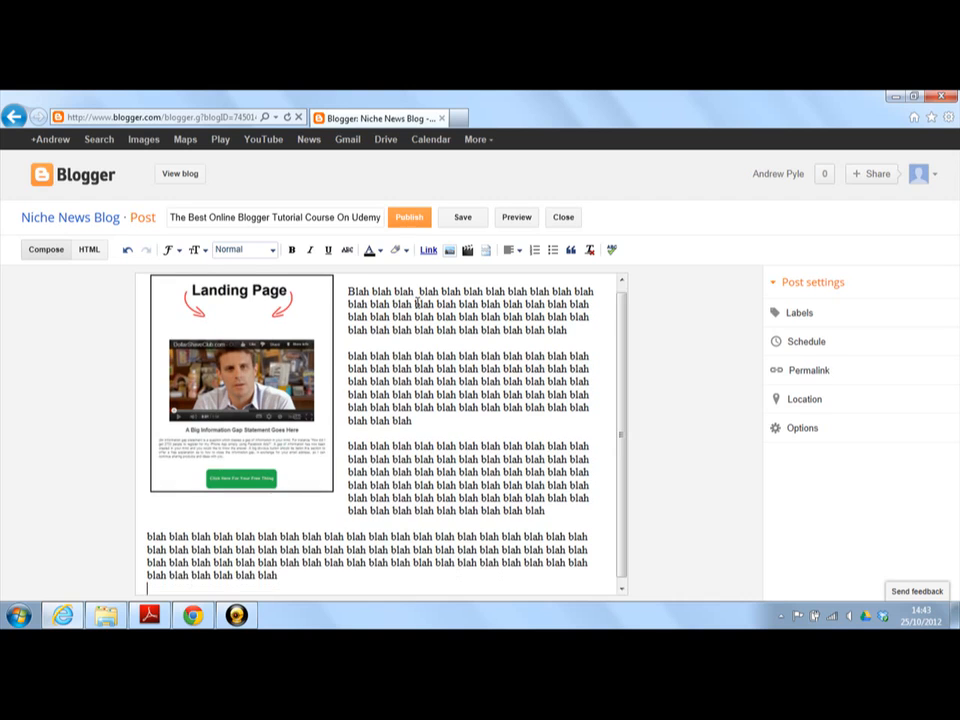
{"action": "type", "text": "blah blah blah blah blah blah blah blah blah blah blah blah blah blah blah blah blah blah blah blah "}
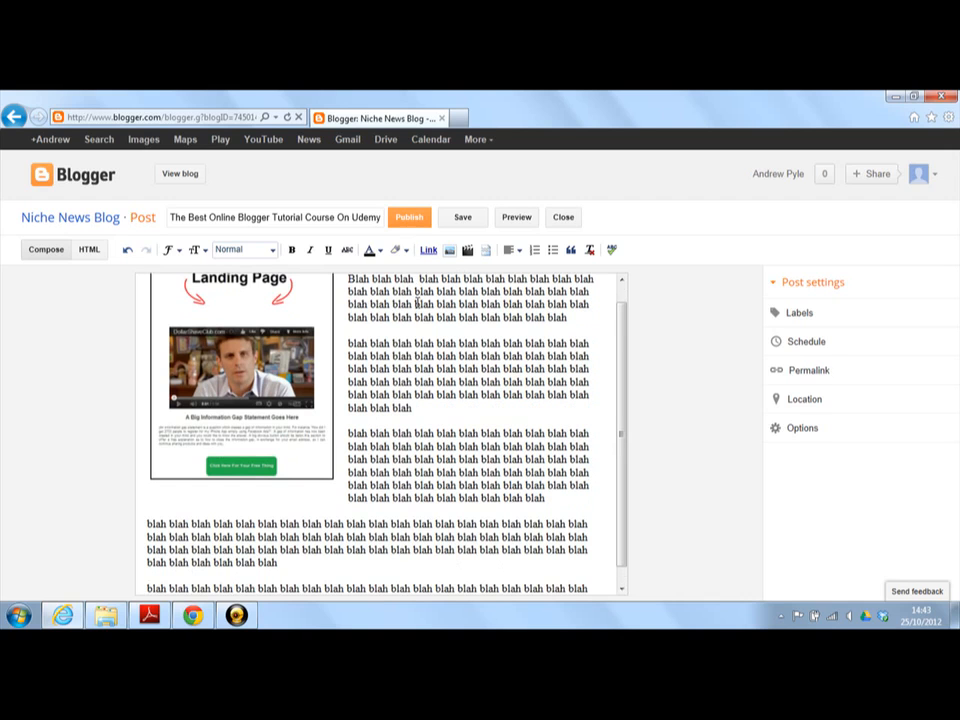
{"action": "type", "text": "blah blah blah blah"}
Justify the entire post content, including all the filler paragraphs.
{"action": "key", "text": "ctrl+a"}
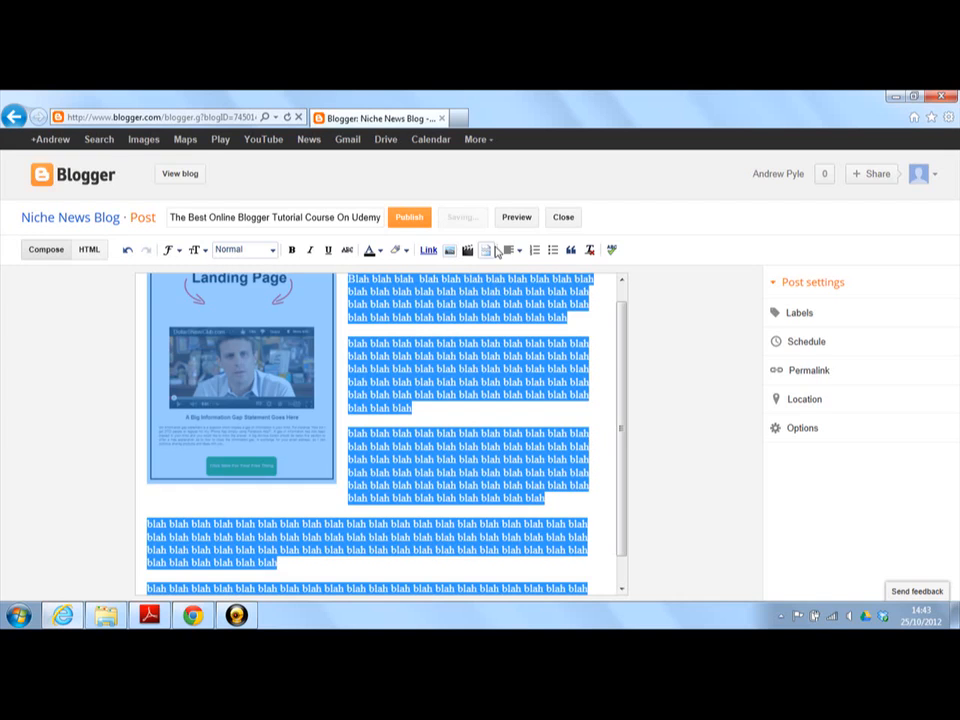
{"action": "left_click", "coordinate": [518, 253]}
{"action": "left_click", "coordinate": [527, 321]}
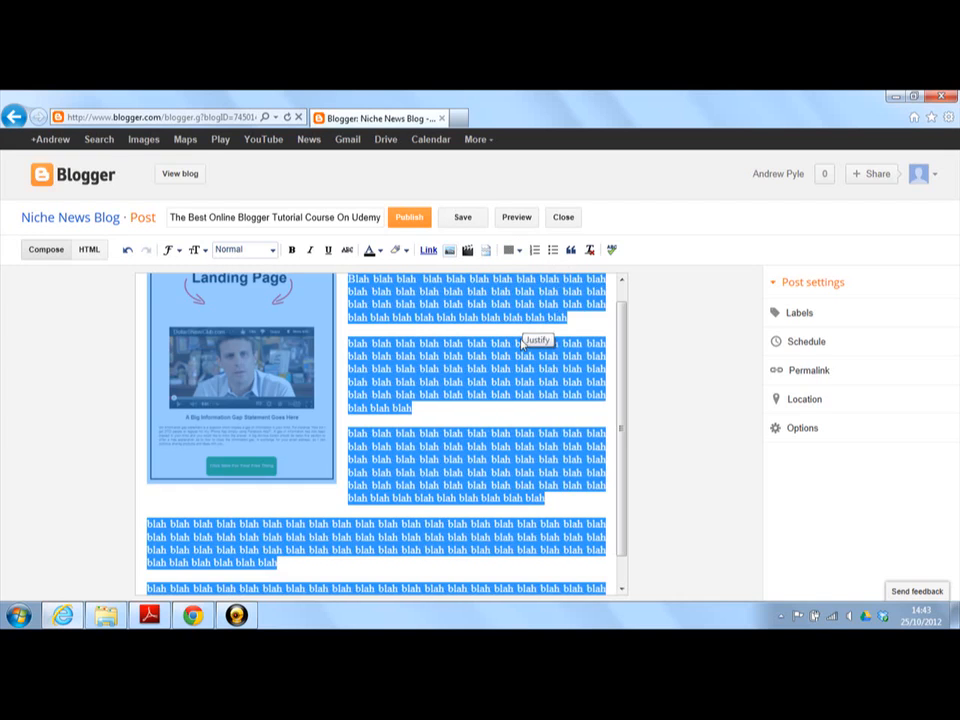
{"action": "left_click", "coordinate": [519, 367]}
Preview the post, check how the justified text wraps around and below the landing page image, and close the preview.
{"action": "left_click", "coordinate": [514, 221]}
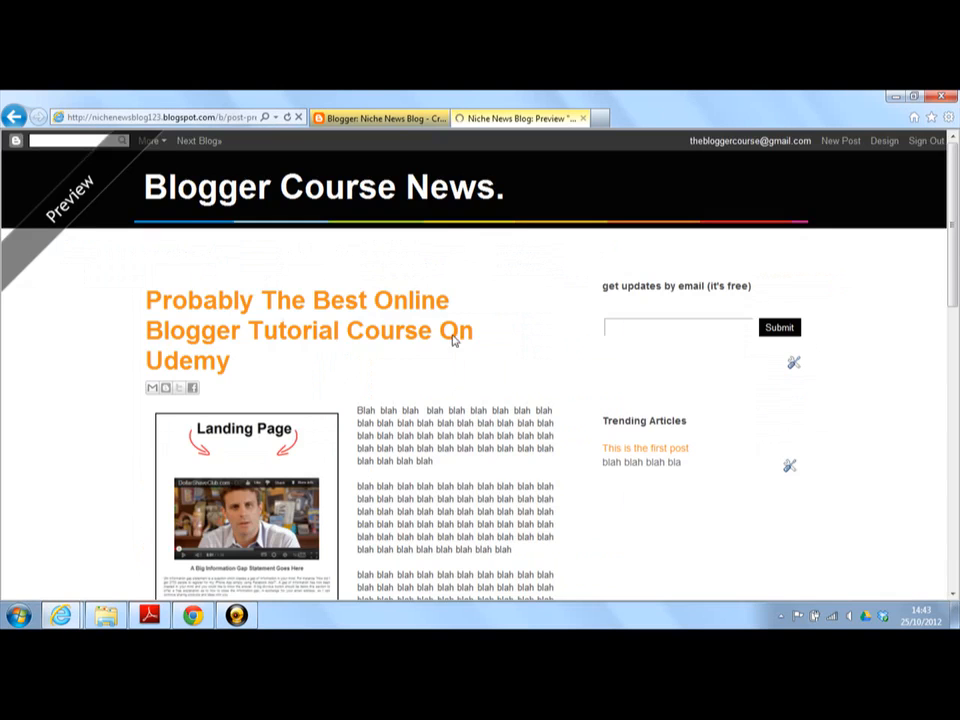
{"action": "scroll", "coordinate": [500, 363], "scroll_direction": "down", "scroll_amount": 5}
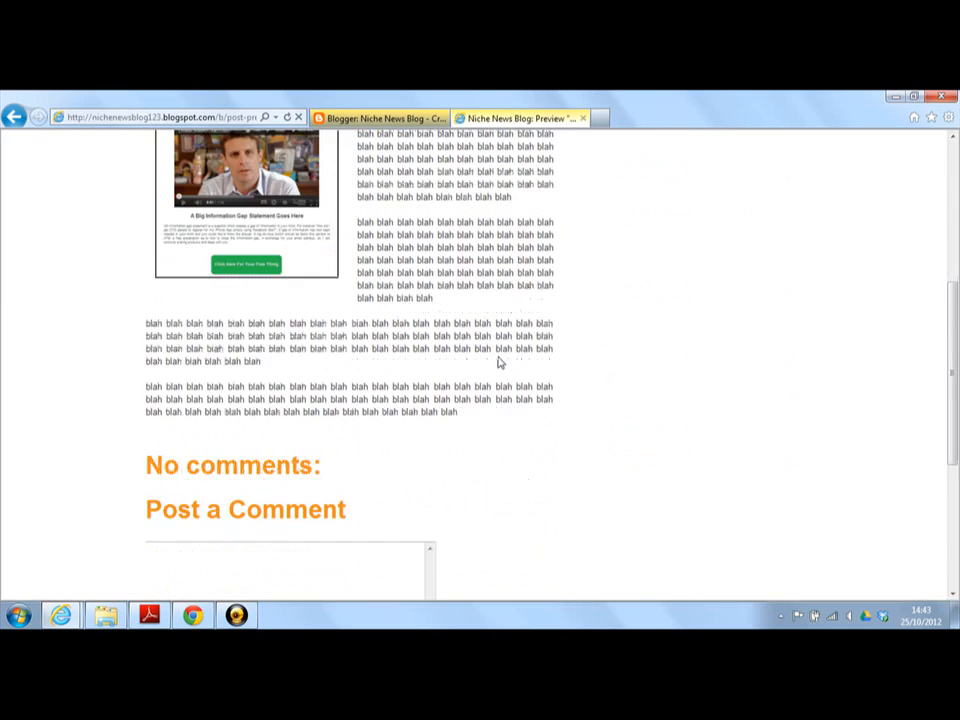
{"action": "scroll", "coordinate": [499, 363], "scroll_direction": "up", "scroll_amount": 1}
{"action": "scroll", "coordinate": [499, 363], "scroll_direction": "up", "scroll_amount": 1}
{"action": "scroll", "coordinate": [466, 368], "scroll_direction": "up", "scroll_amount": 1}
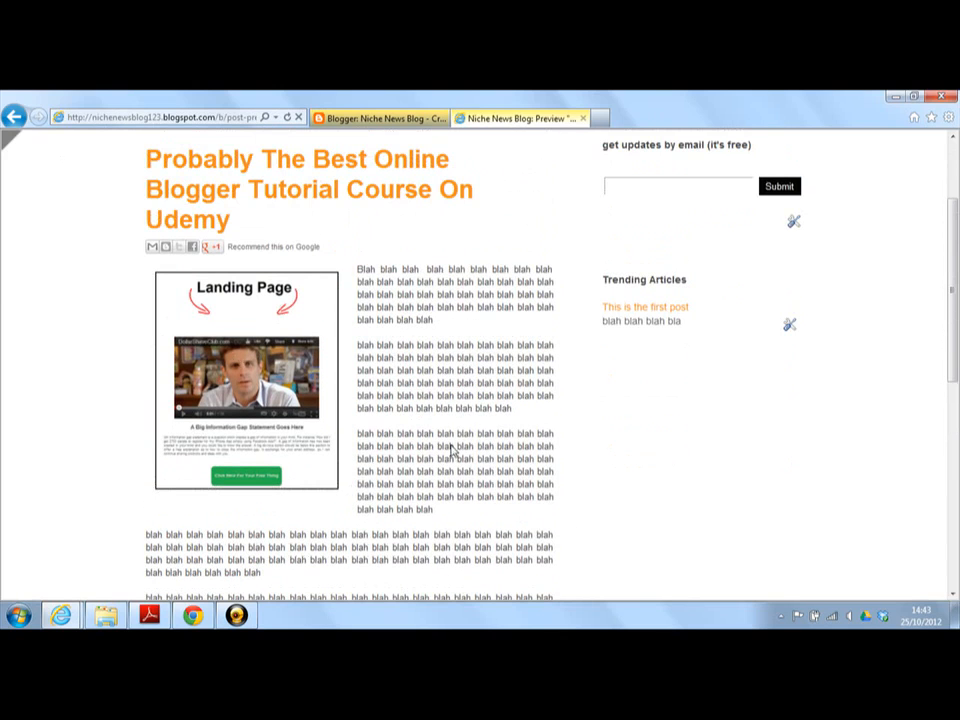
{"action": "scroll", "coordinate": [445, 449], "scroll_direction": "down", "scroll_amount": 2}
{"action": "scroll", "coordinate": [443, 447], "scroll_direction": "up", "scroll_amount": 3}
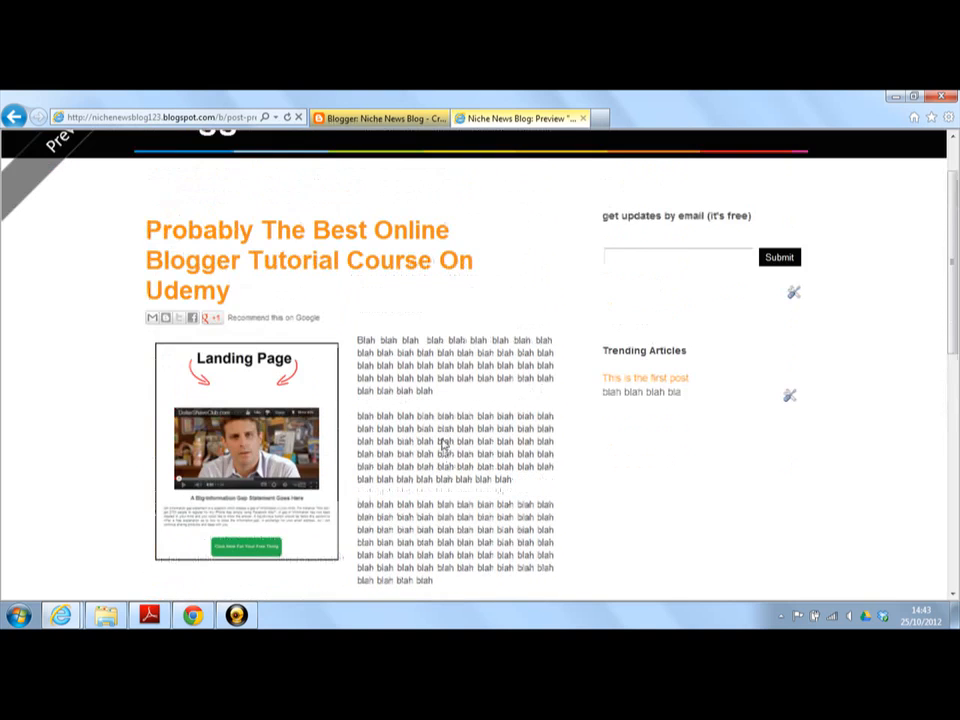
{"action": "scroll", "coordinate": [443, 445], "scroll_direction": "up", "scroll_amount": 1}
{"action": "scroll", "coordinate": [444, 445], "scroll_direction": "down", "scroll_amount": 2}
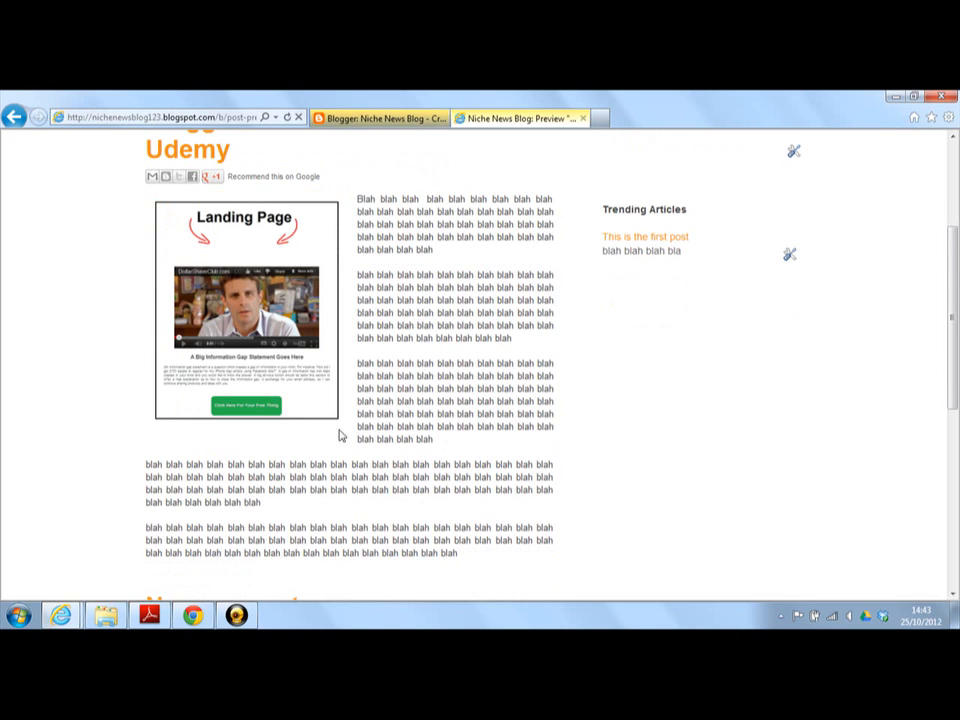
{"action": "left_click", "coordinate": [583, 118]}
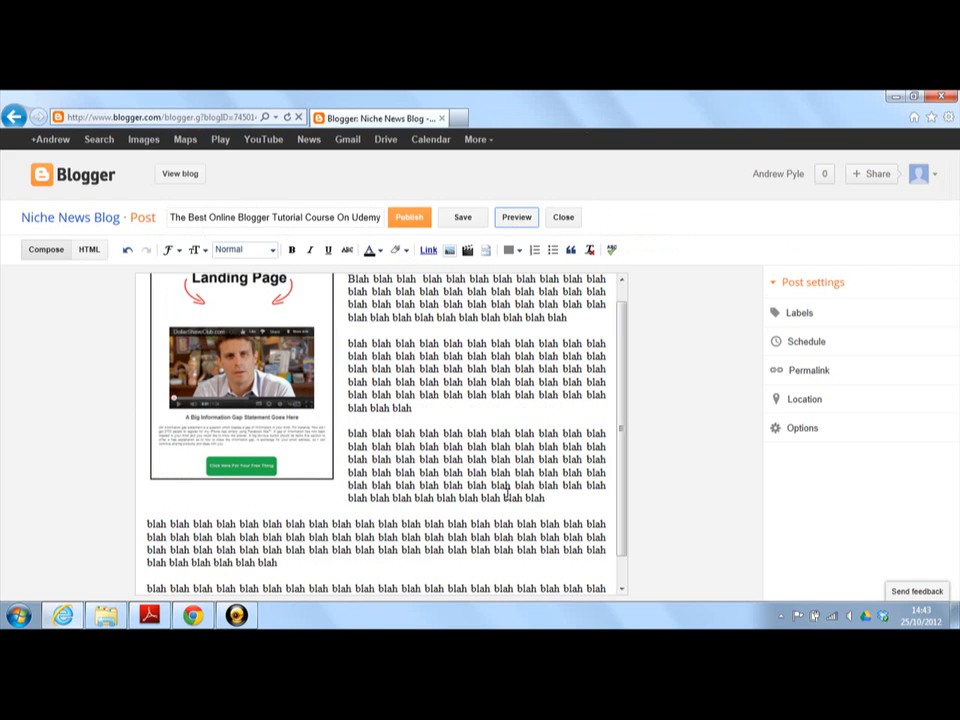
Insert a jump break after the third filler paragraph, just below the landing page image.
{"action": "left_click", "coordinate": [559, 500]}
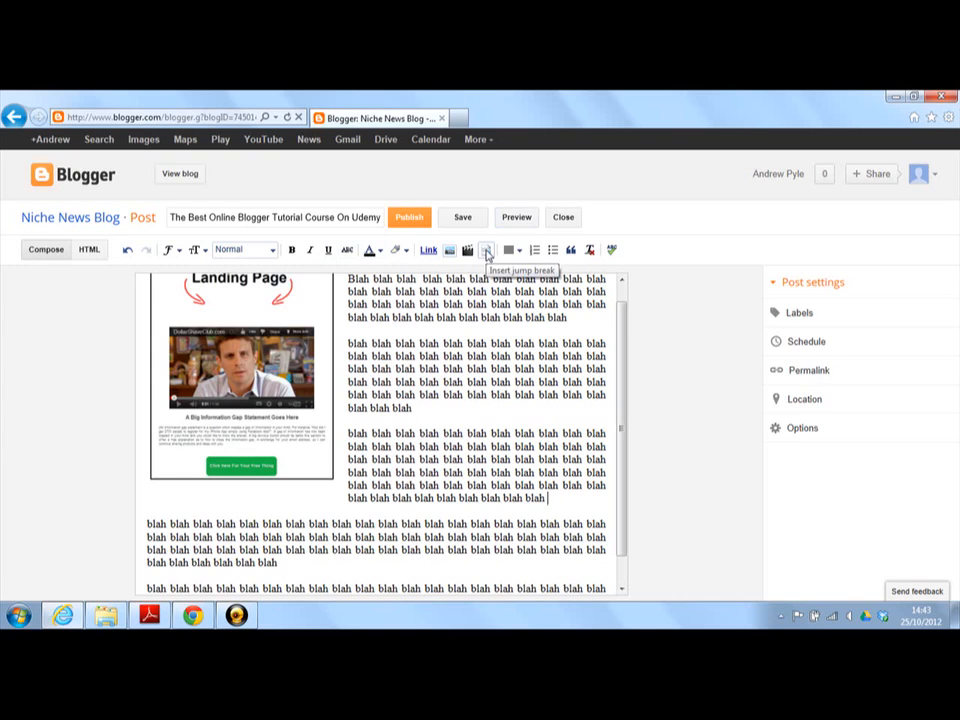
{"action": "left_click", "coordinate": [487, 252]}
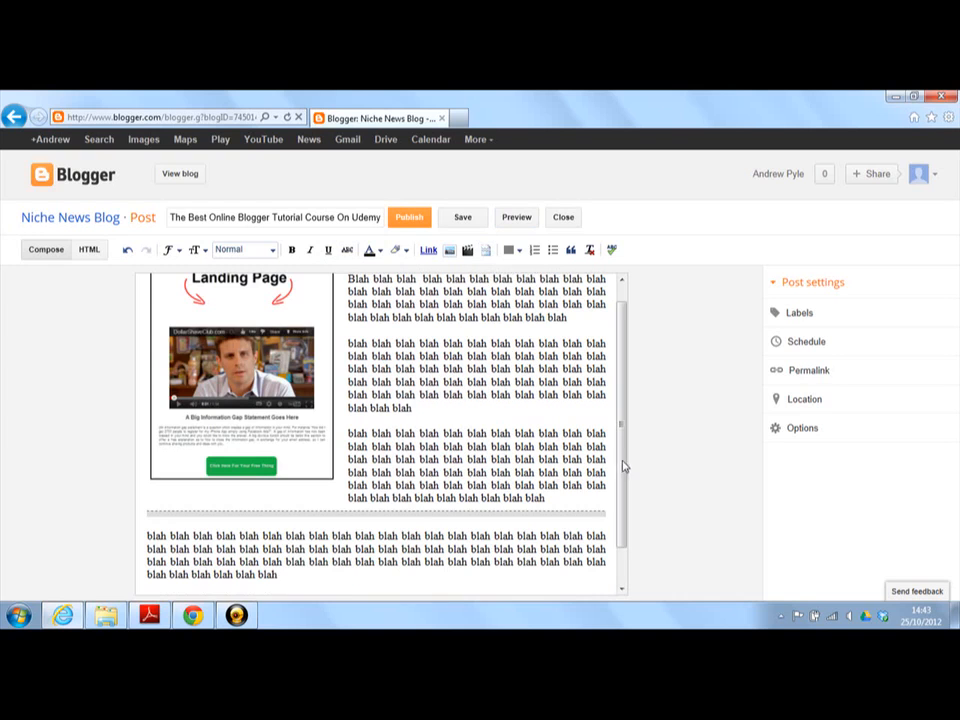
{"action": "scroll", "coordinate": [621, 467], "scroll_direction": "down", "scroll_amount": 1}
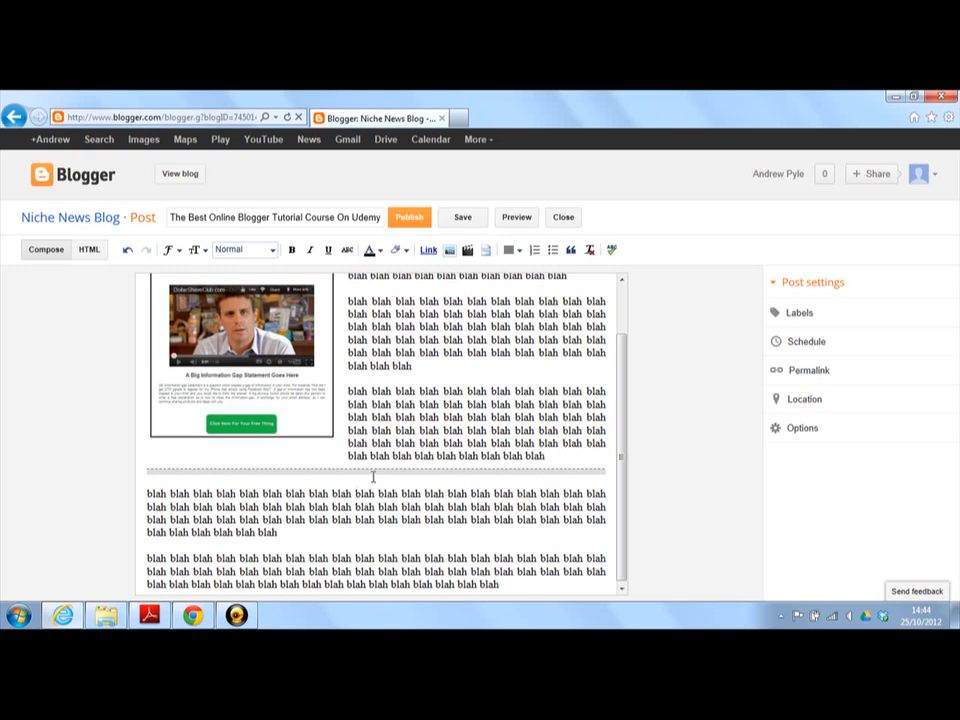
Publish the post and open the live blog to view the post's shortened version on the home page.
{"action": "left_click", "coordinate": [411, 219]}
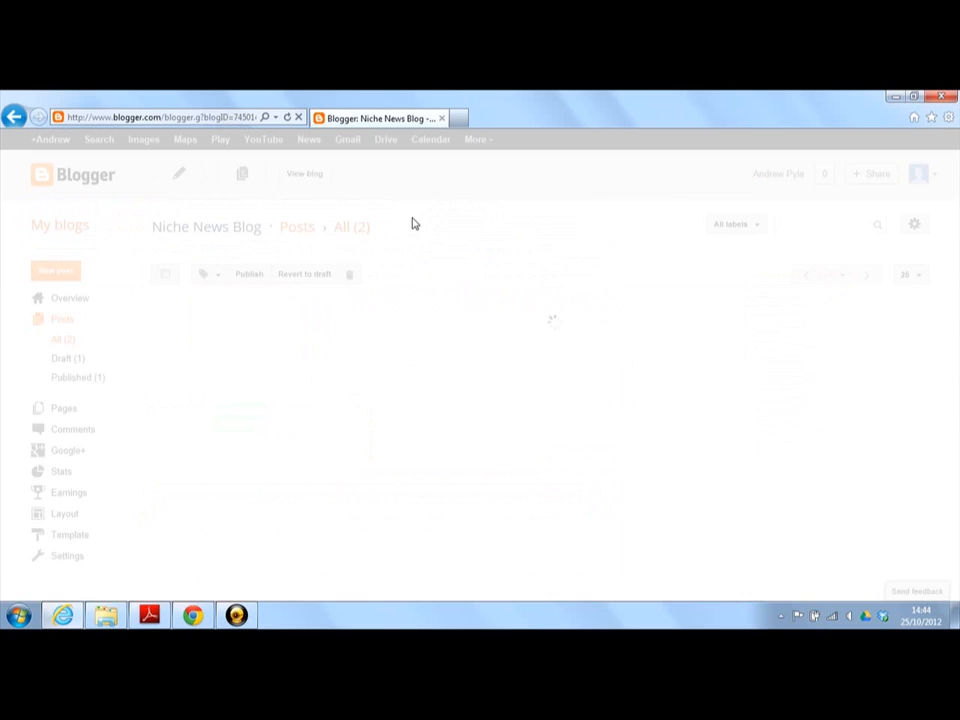
{"action": "left_click", "coordinate": [403, 410]}
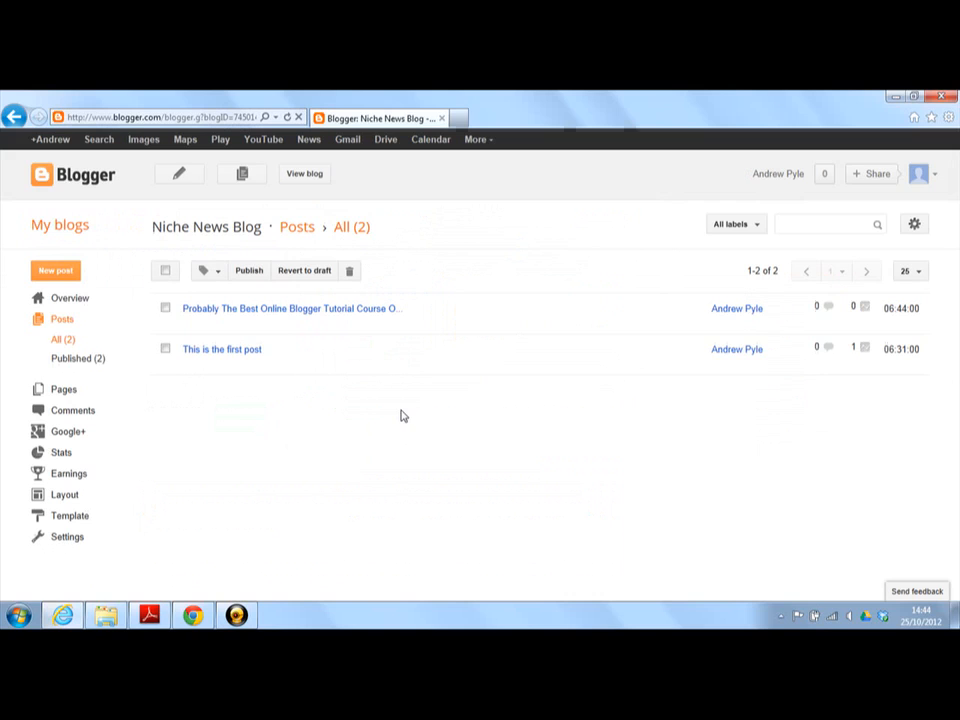
{"action": "left_click", "coordinate": [305, 174]}
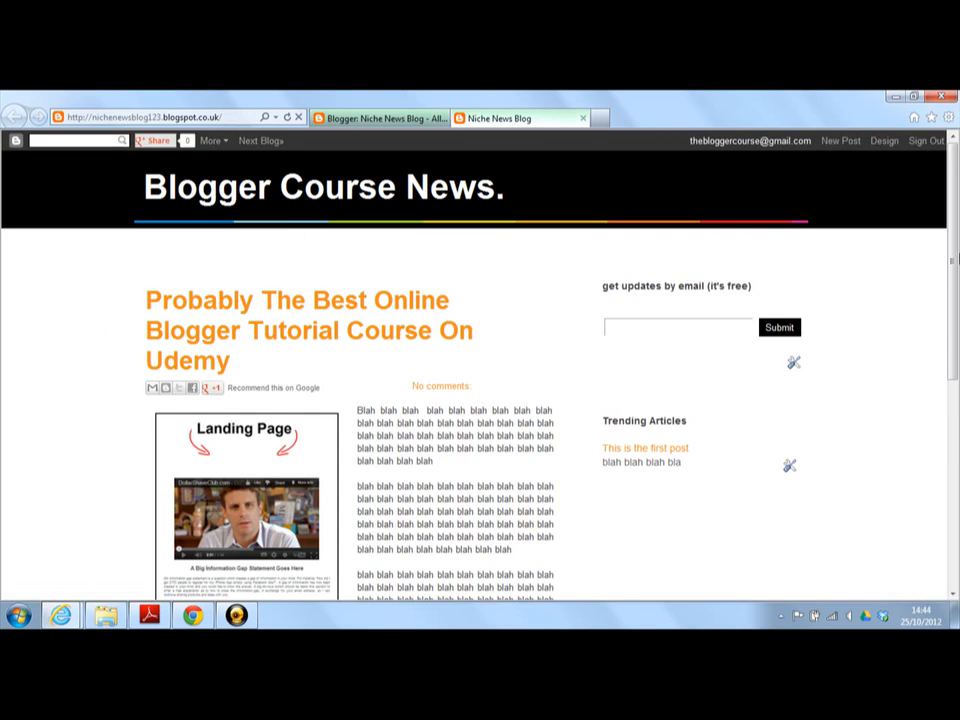
{"action": "scroll", "coordinate": [953, 260], "scroll_direction": "down", "scroll_amount": 3}
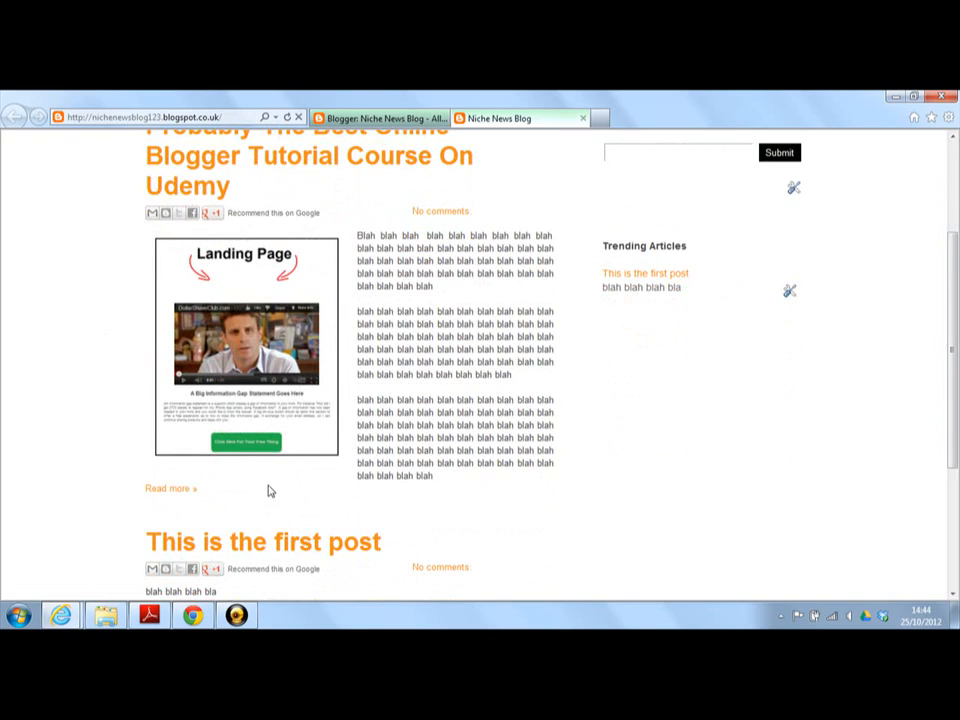
Open the full post from its "Read more" link and examine its text, comment section and Trending Articles entry.
{"action": "left_click", "coordinate": [169, 491]}
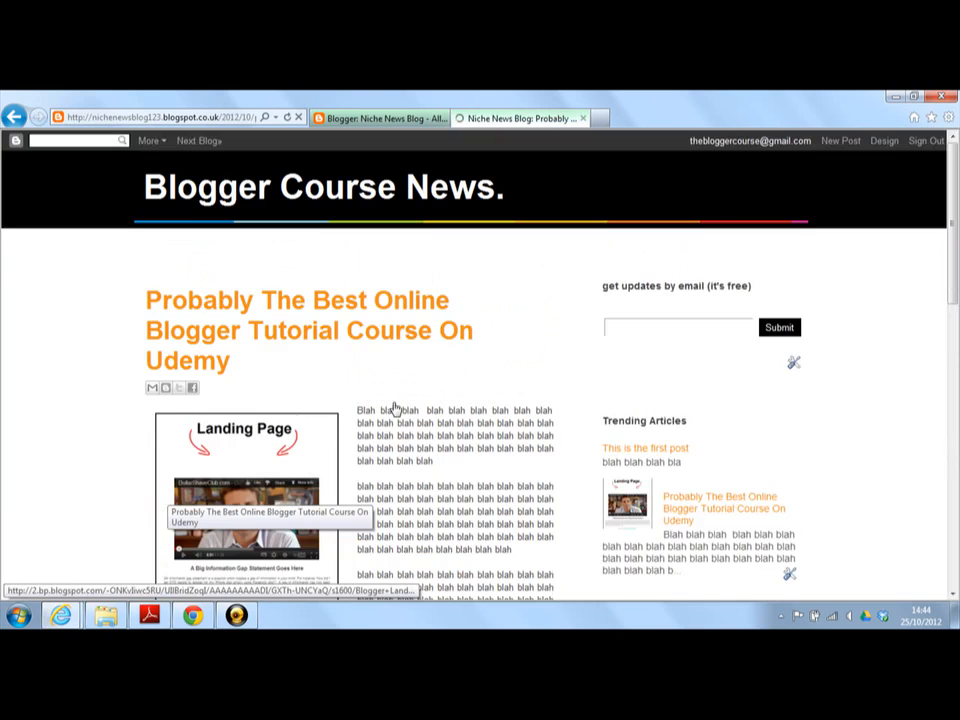
{"action": "scroll", "coordinate": [439, 347], "scroll_direction": "up", "scroll_amount": 3}
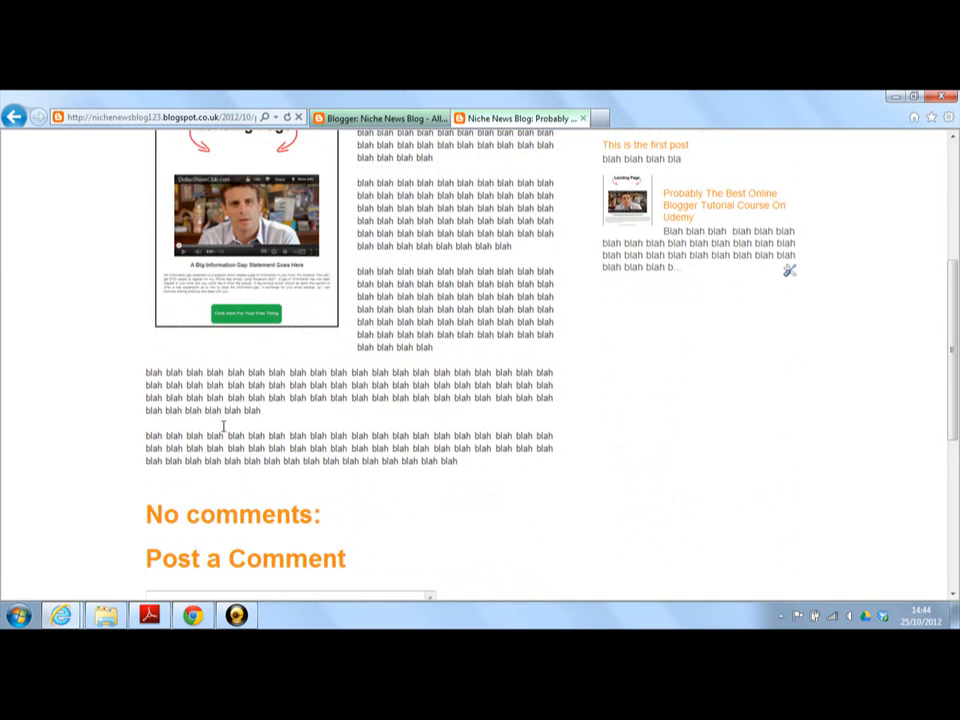
{"action": "scroll", "coordinate": [465, 363], "scroll_direction": "down", "scroll_amount": 1}
{"action": "scroll", "coordinate": [465, 363], "scroll_direction": "down", "scroll_amount": 1}
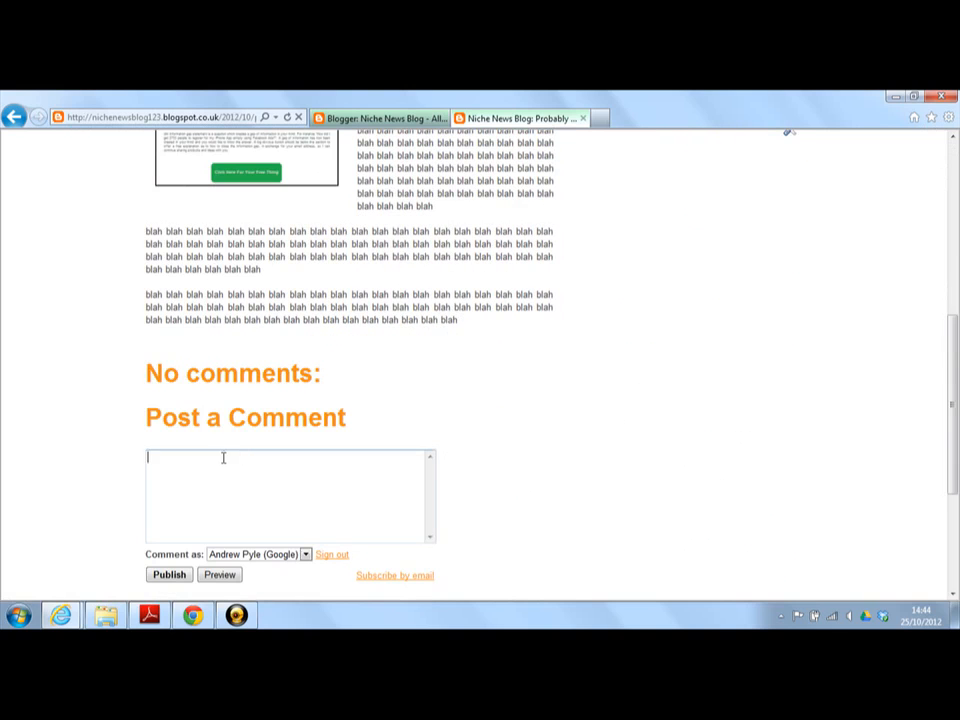
{"action": "scroll", "coordinate": [570, 422], "scroll_direction": "up", "scroll_amount": 3}
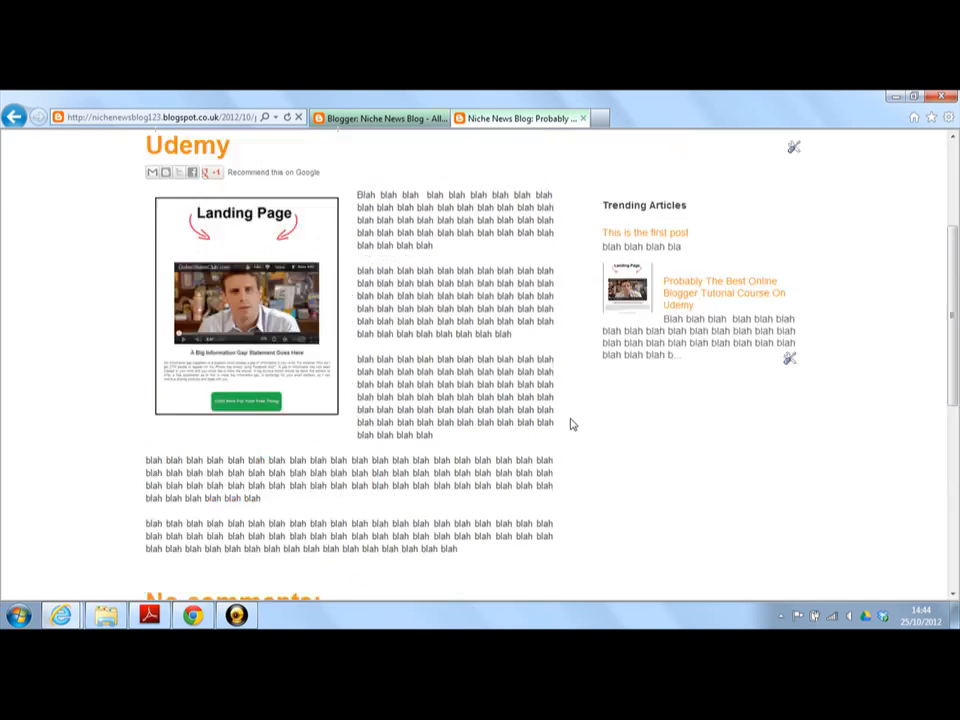
{"action": "scroll", "coordinate": [570, 424], "scroll_direction": "up", "scroll_amount": 3}
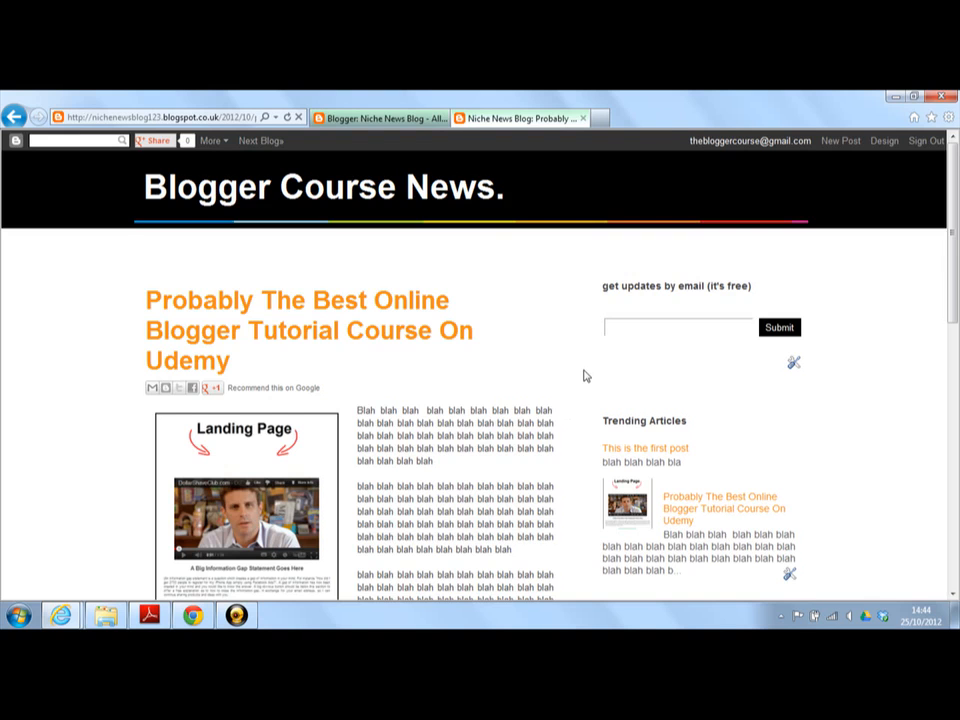
{"action": "scroll", "coordinate": [585, 376], "scroll_direction": "down", "scroll_amount": 4}
{"action": "scroll", "coordinate": [585, 376], "scroll_direction": "up", "scroll_amount": 3}
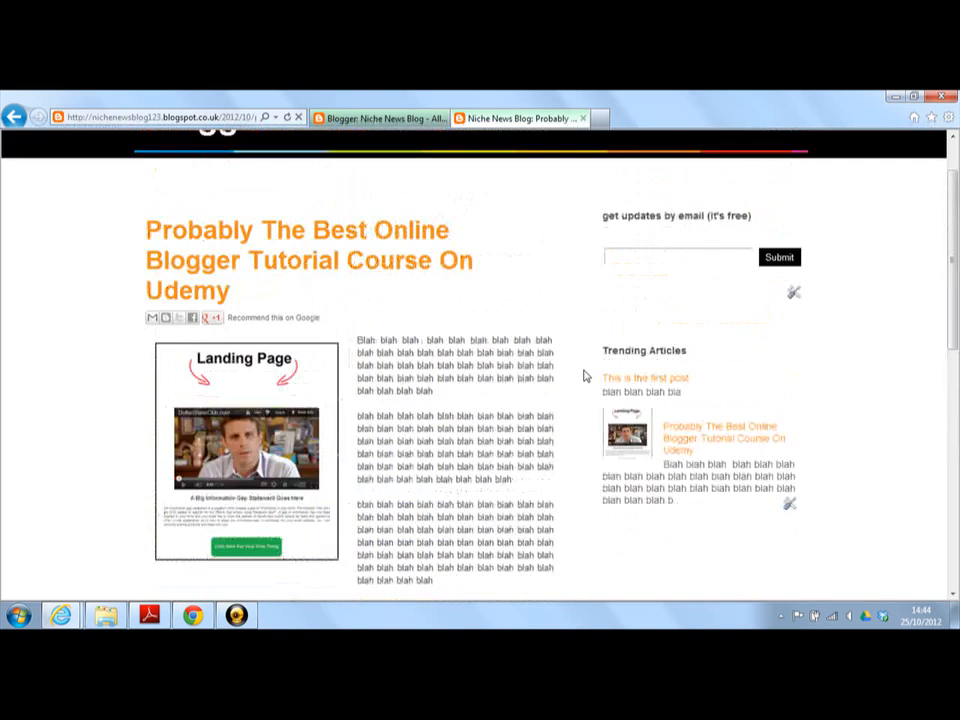
{"action": "scroll", "coordinate": [585, 376], "scroll_direction": "up", "scroll_amount": 1}
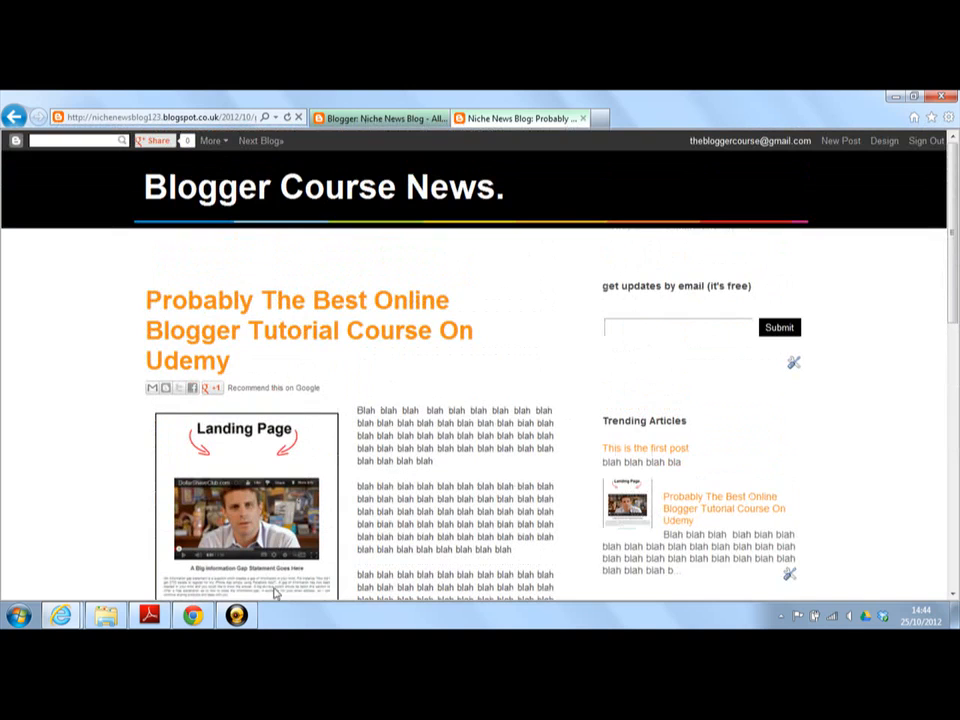